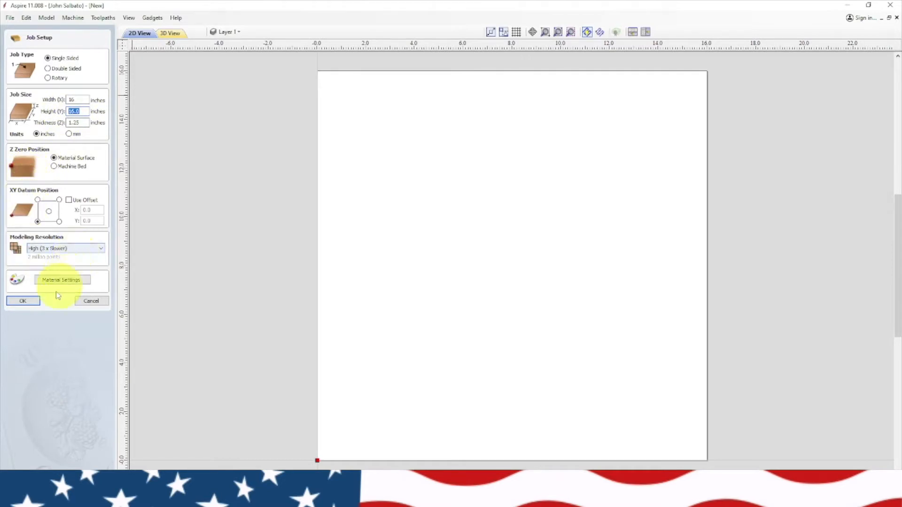
Accept the job setup and create a square-cornered rectangle 16 inches wide and 16 inches high.
left_click(23, 301)
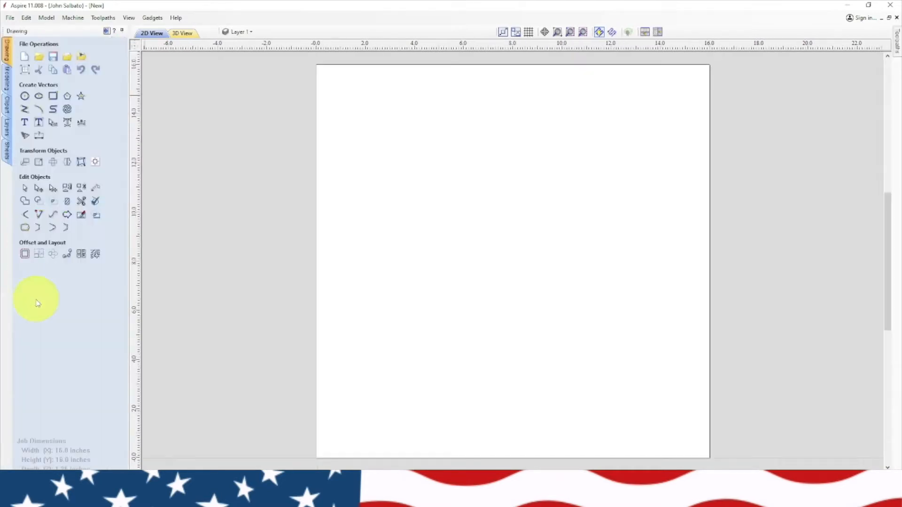
left_click(53, 97)
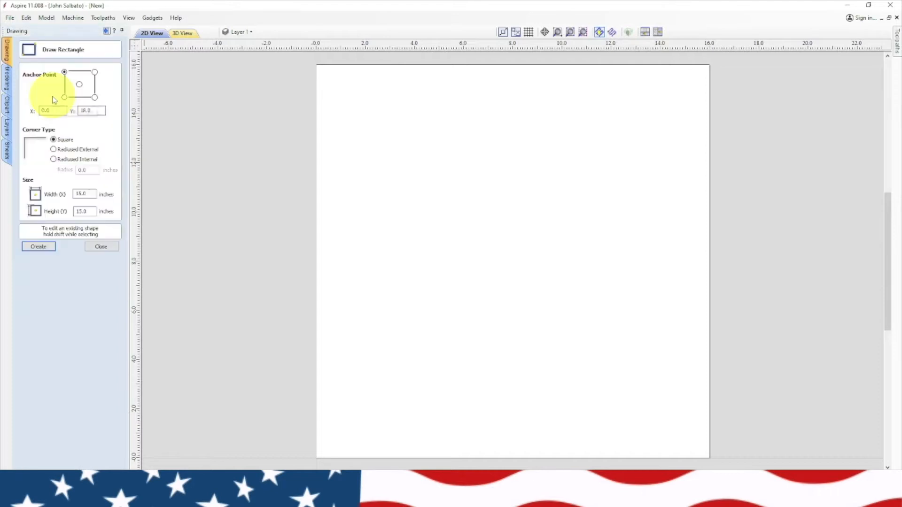
double_click(78, 193)
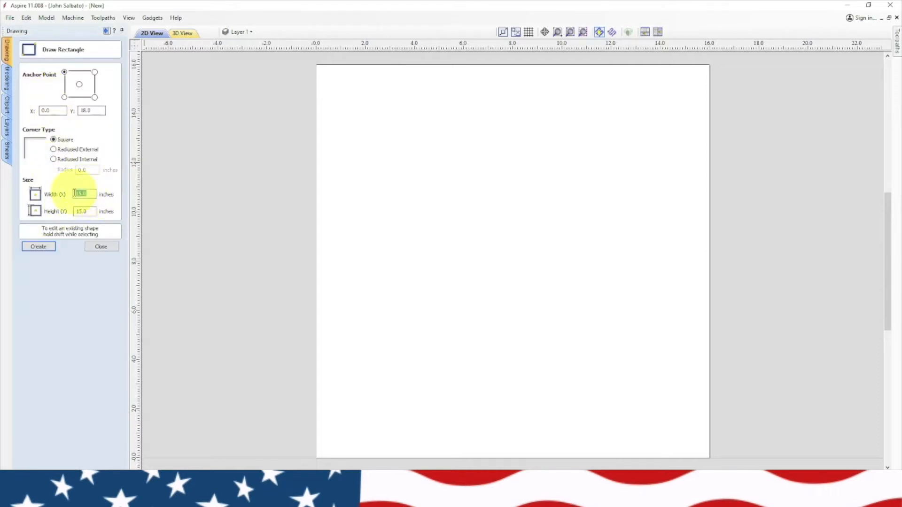
type("16")
key("Tab")
type("16")
left_click(39, 246)
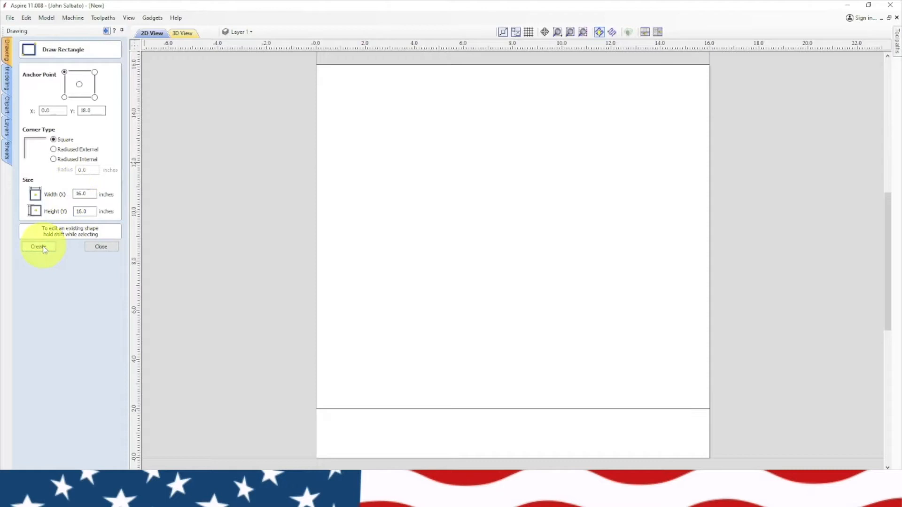
left_click(115, 249)
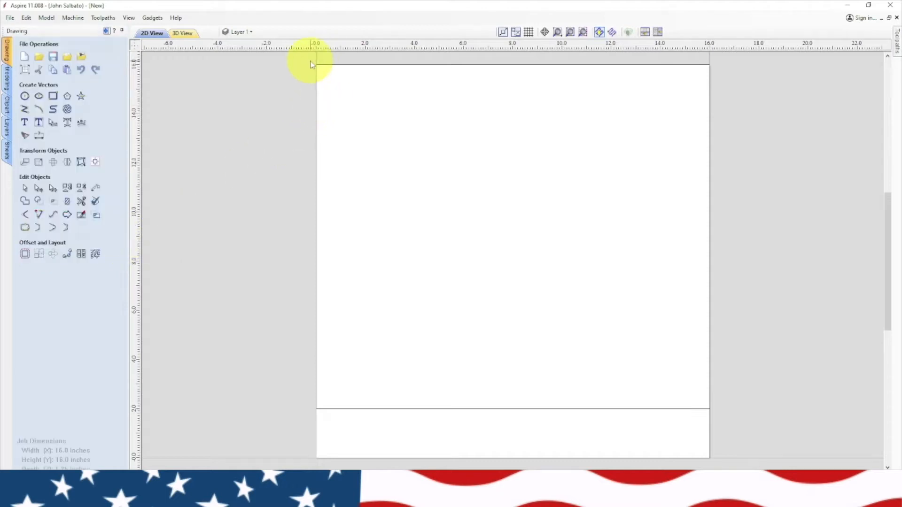
Centre the rectangle on the material in both directions.
left_click(96, 163)
left_click(70, 84)
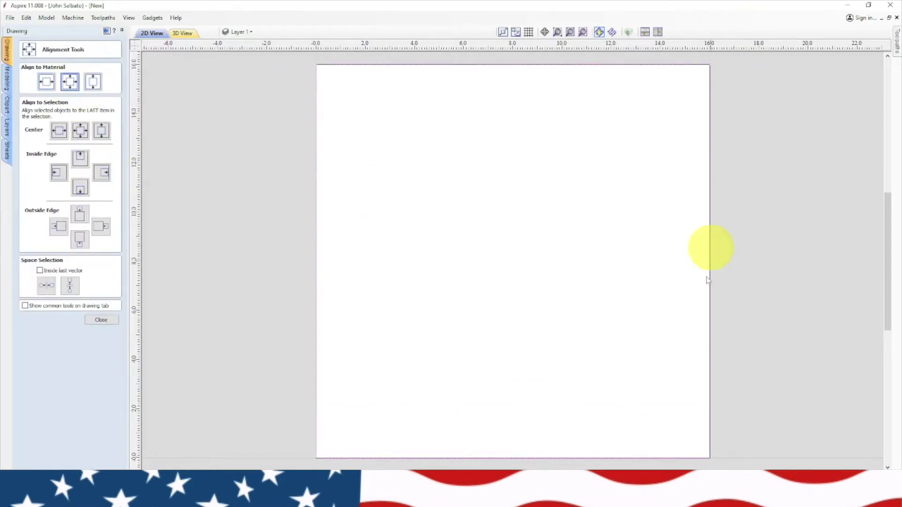
left_click(106, 321)
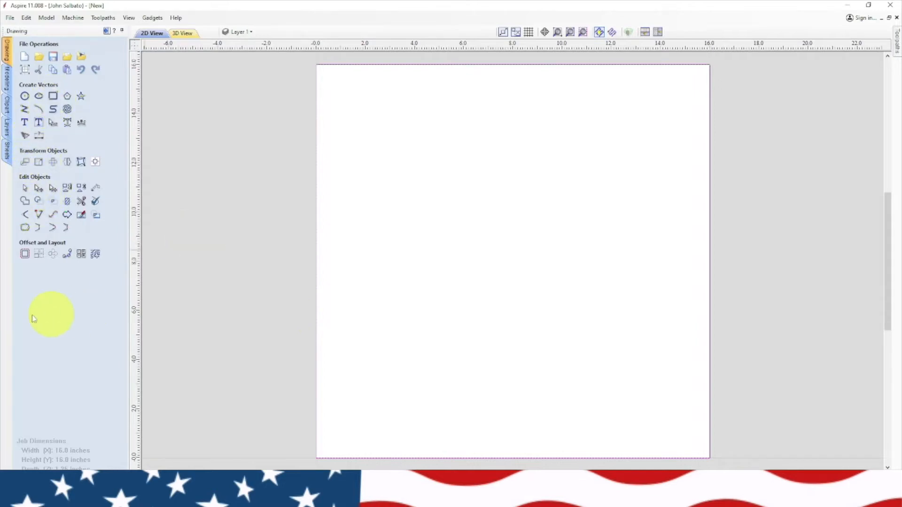
Offset the outer rectangle inwards by 0.5 inch and by 1 inch, keeping only the 1 inch offset.
left_click(25, 254)
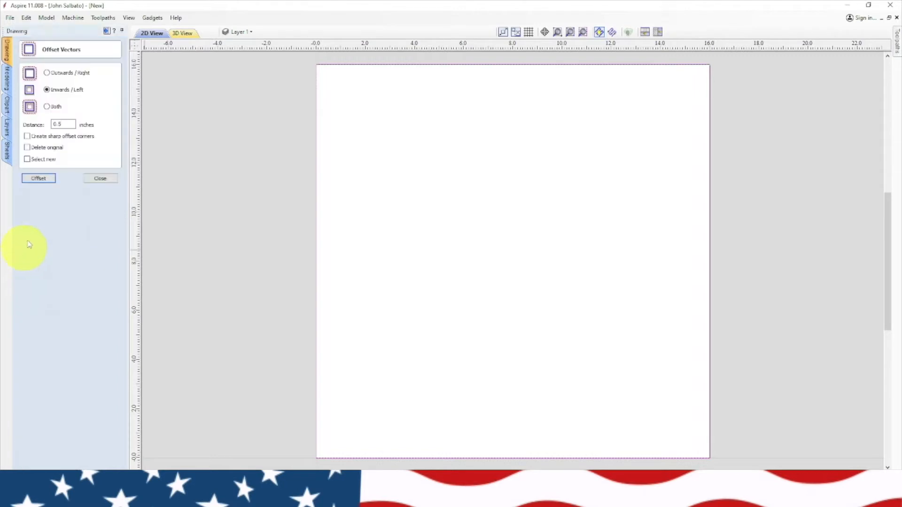
left_click(37, 179)
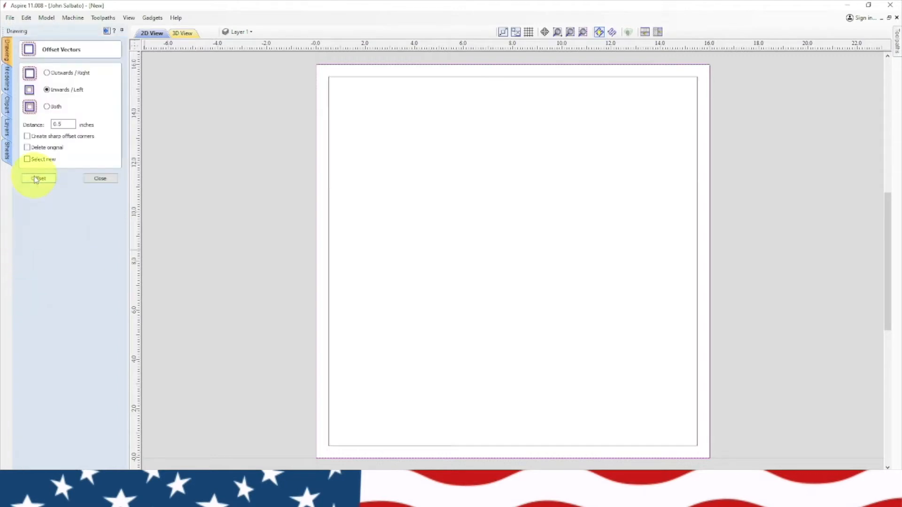
double_click(59, 124)
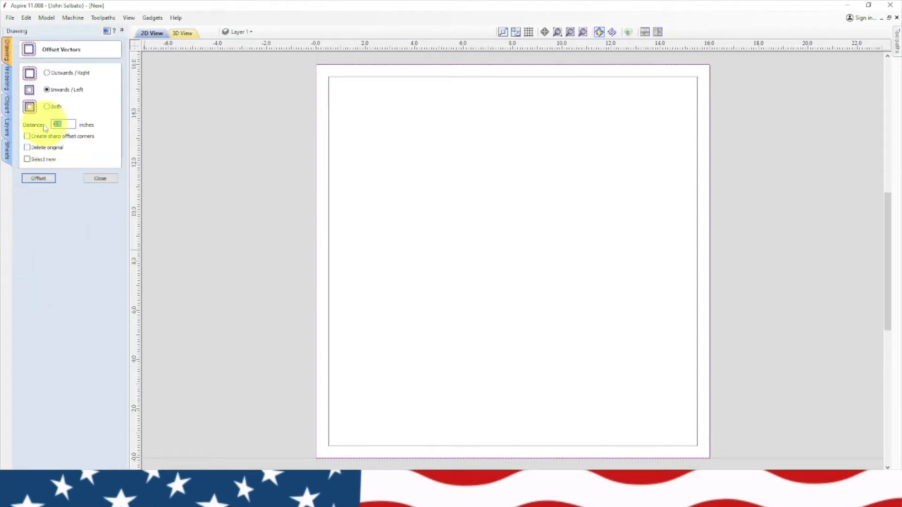
left_click(40, 178)
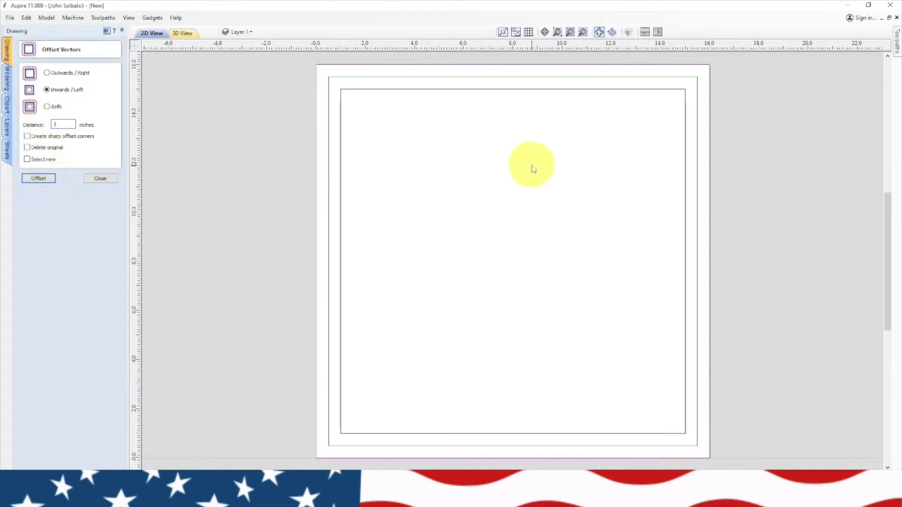
left_click(329, 111)
key("Delete")
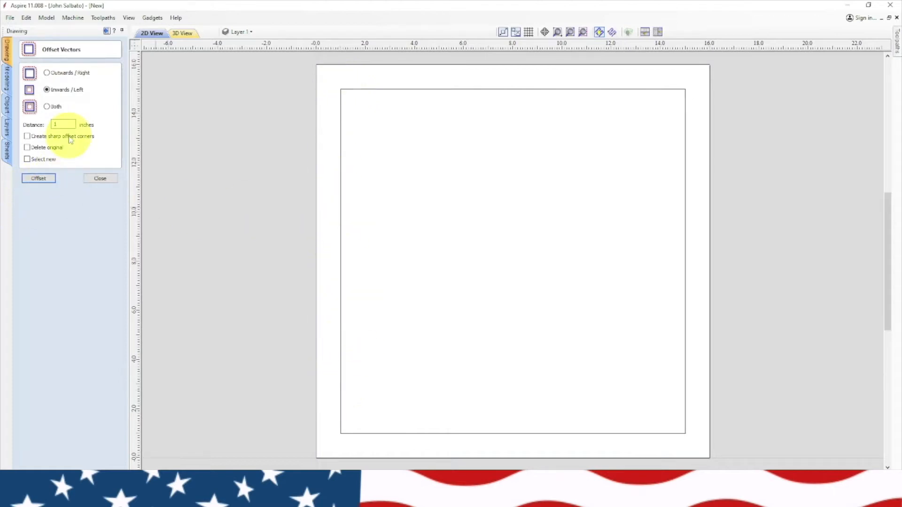
Offset the inner rectangle inwards by another 0.5 inch.
left_click_drag(58, 124, 51, 126)
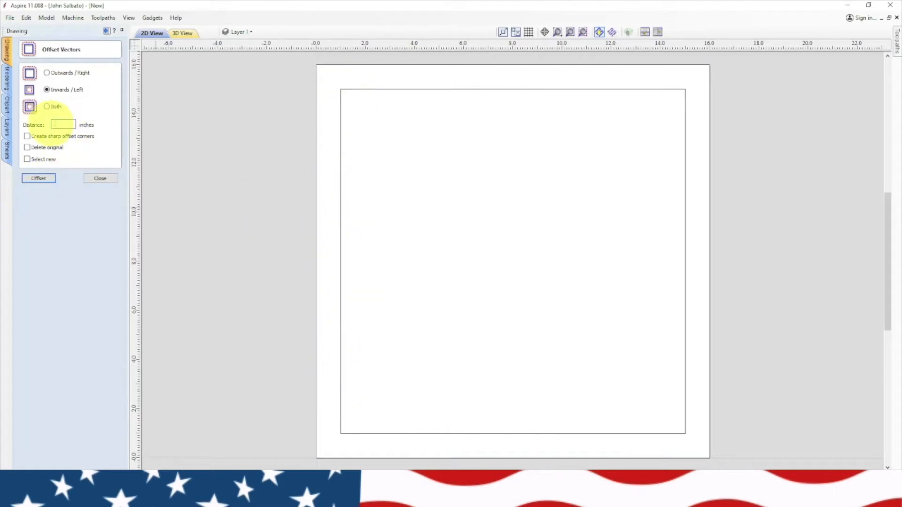
type(".5")
left_click(40, 179)
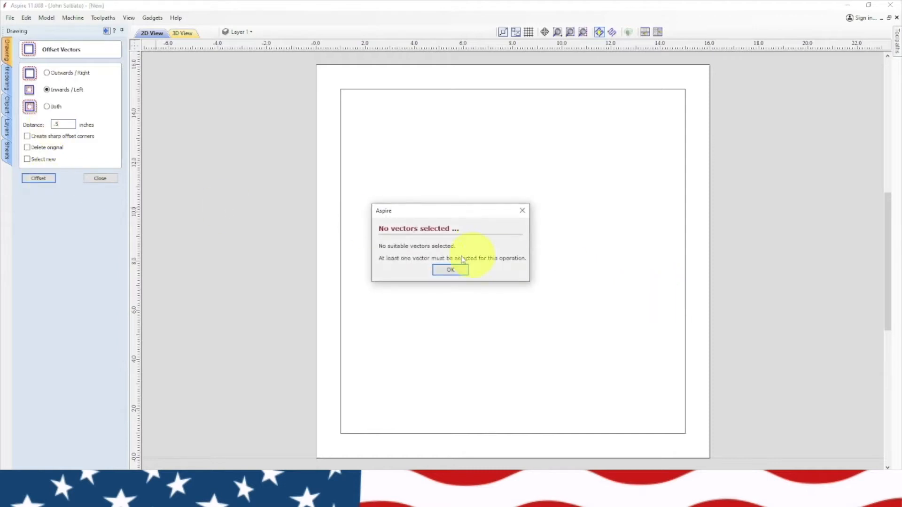
left_click(449, 270)
left_click(342, 211)
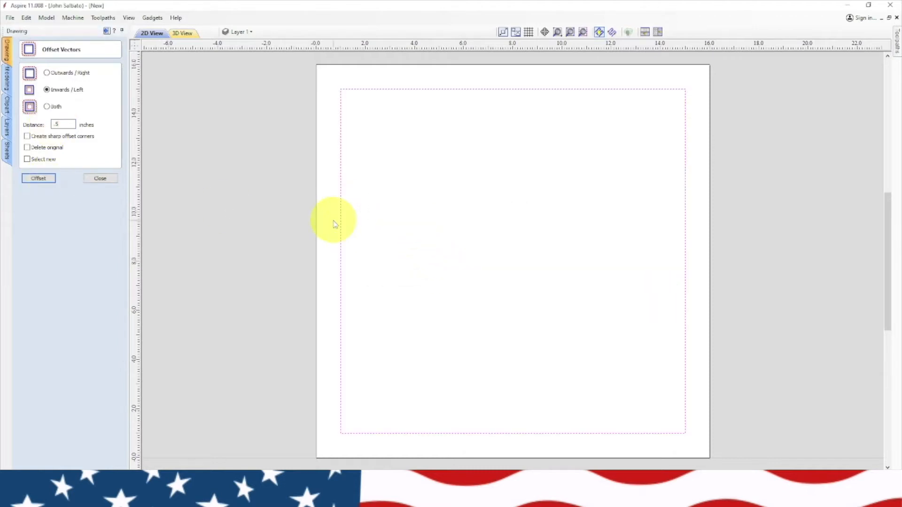
left_click(38, 178)
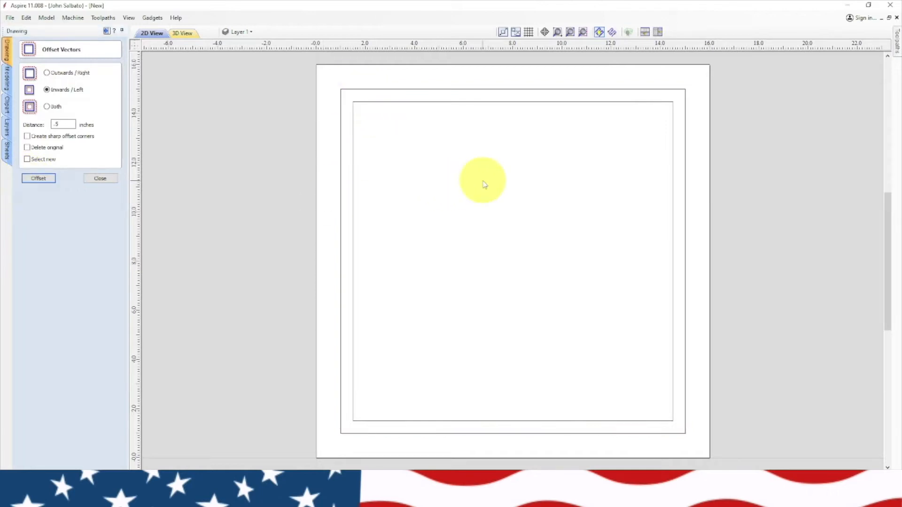
left_click(97, 178)
Place the antlered deer clipart from the Animals library in the middle of the job and enlarge it slightly.
left_click(7, 105)
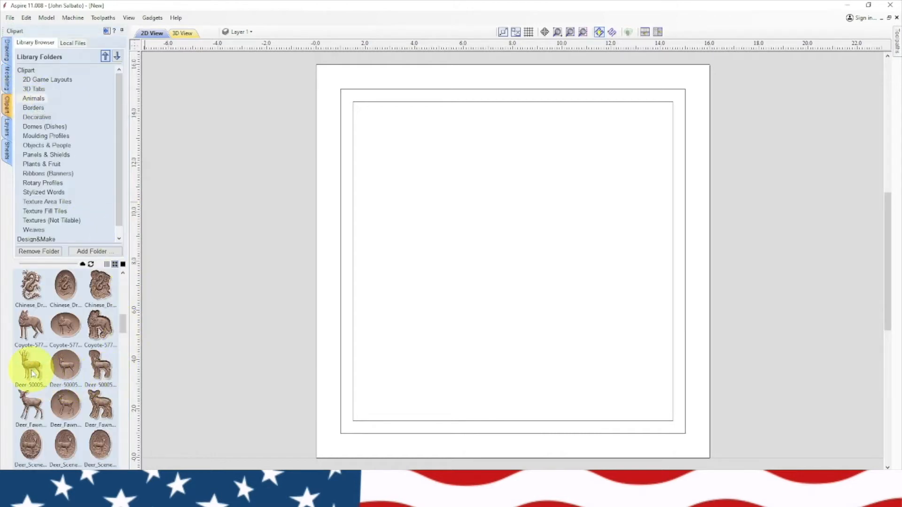
left_click_drag(33, 374, 553, 252)
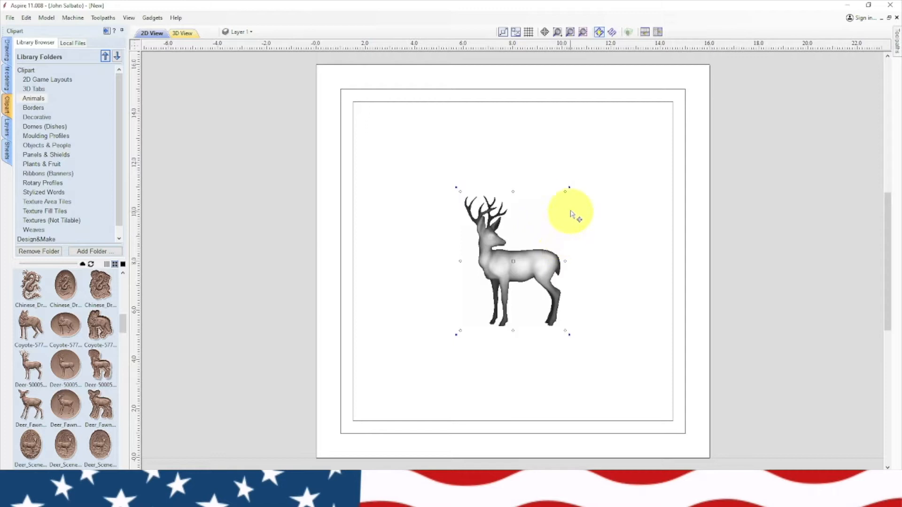
left_click_drag(566, 188, 574, 179)
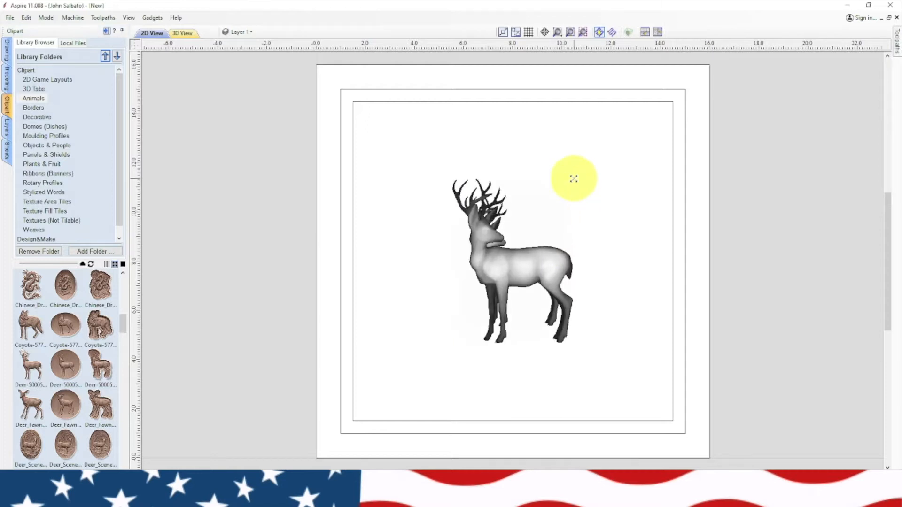
left_click(413, 218)
Add the text OUTLAW above the deer and scale it down to a height of about 1.79 inches inside the border.
left_click(6, 51)
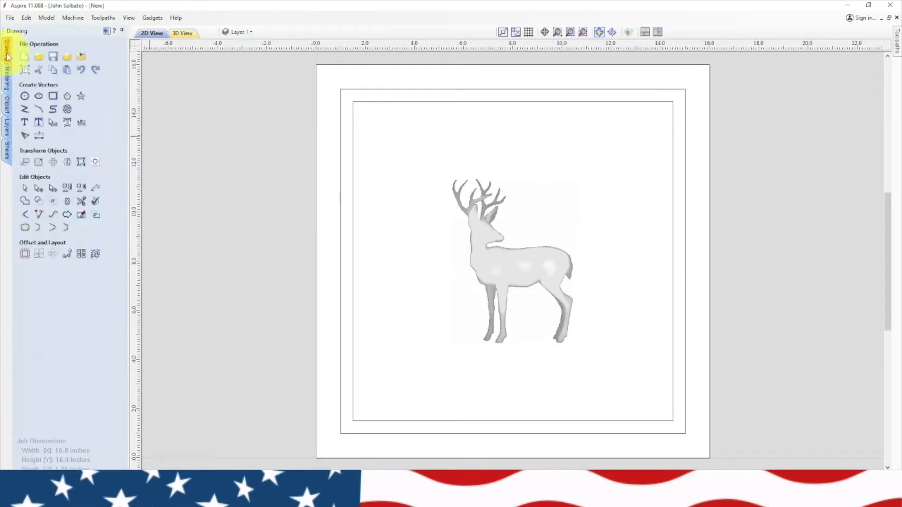
left_click(24, 123)
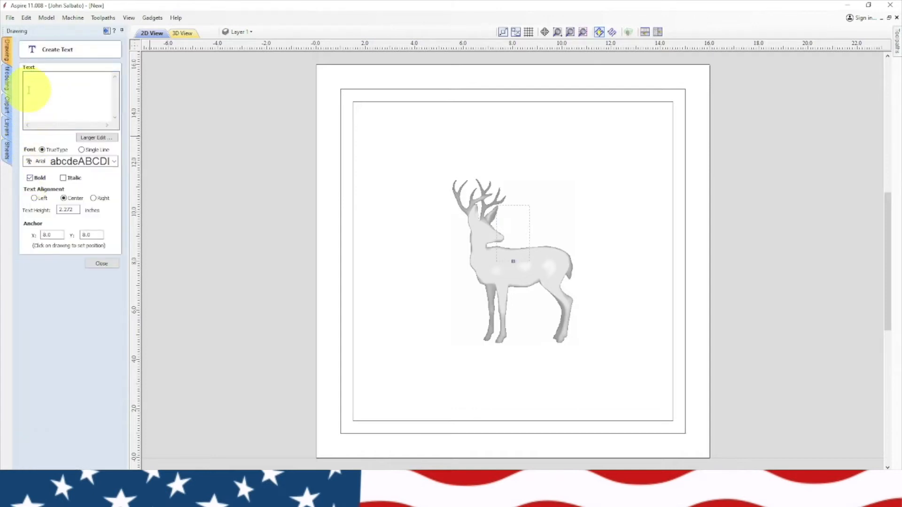
type("OUTLAW")
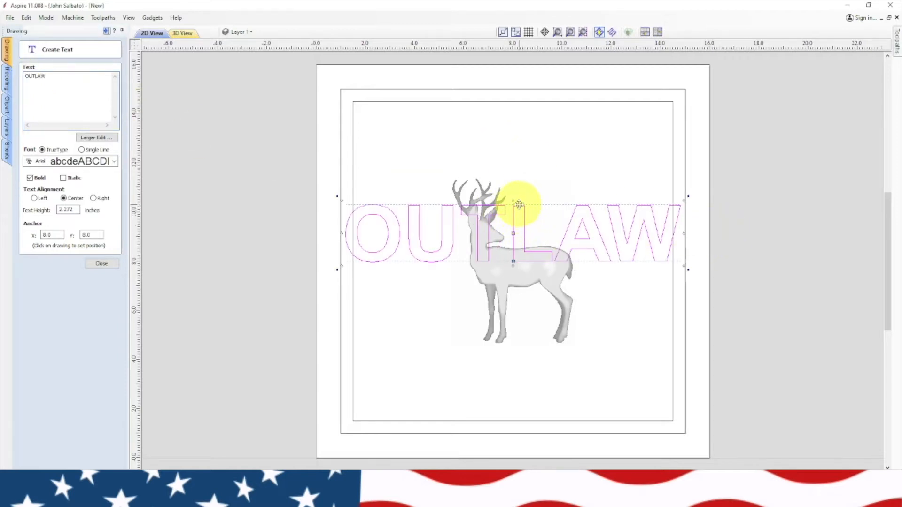
left_click_drag(517, 202, 511, 114)
left_click_drag(678, 113, 661, 126)
left_click(608, 208)
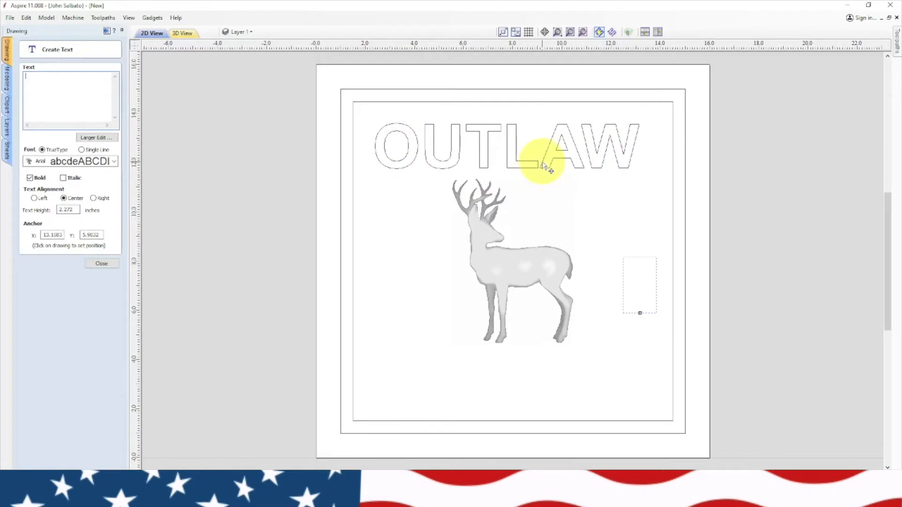
left_click(548, 145)
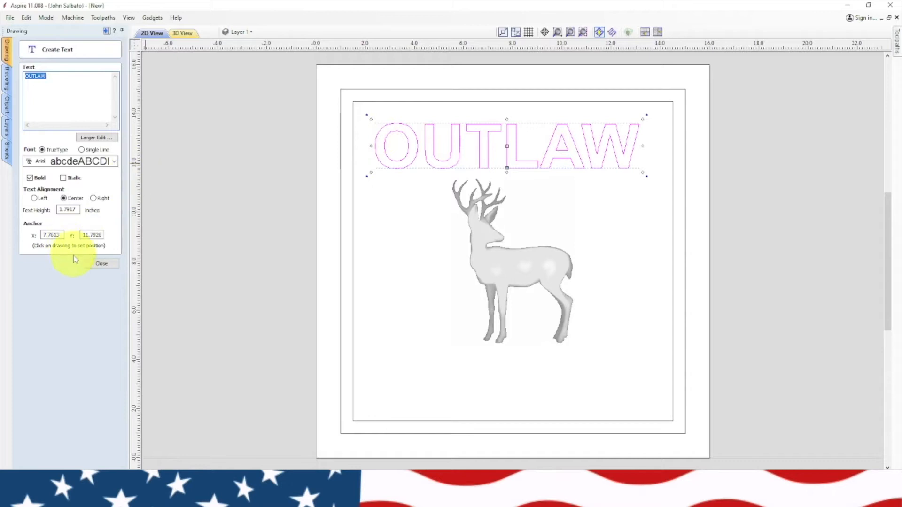
left_click(99, 264)
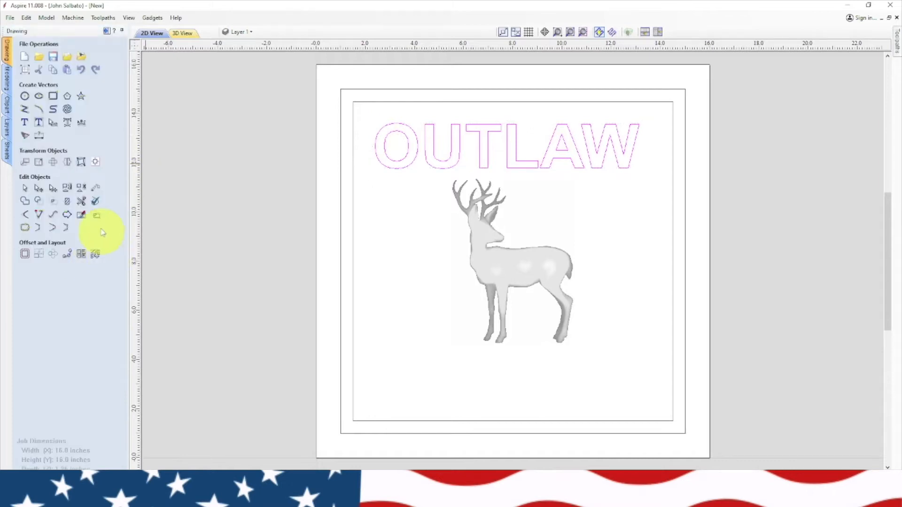
Widen the spacing between the letters of the OUTLAW text by interactive kerning.
left_click(425, 160)
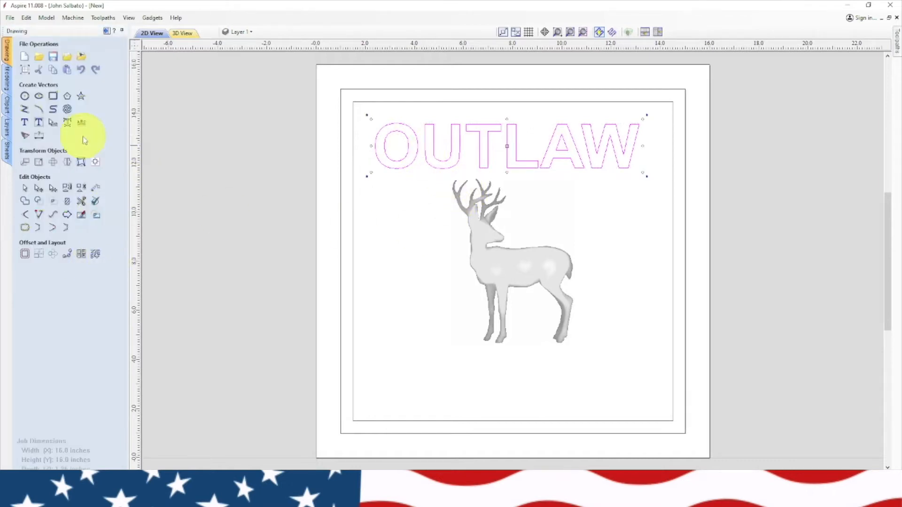
left_click(53, 125)
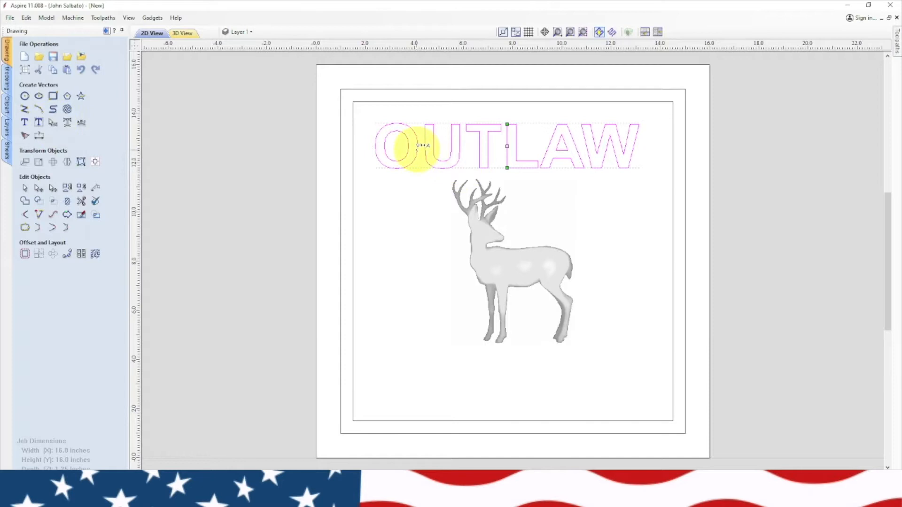
left_click(423, 155)
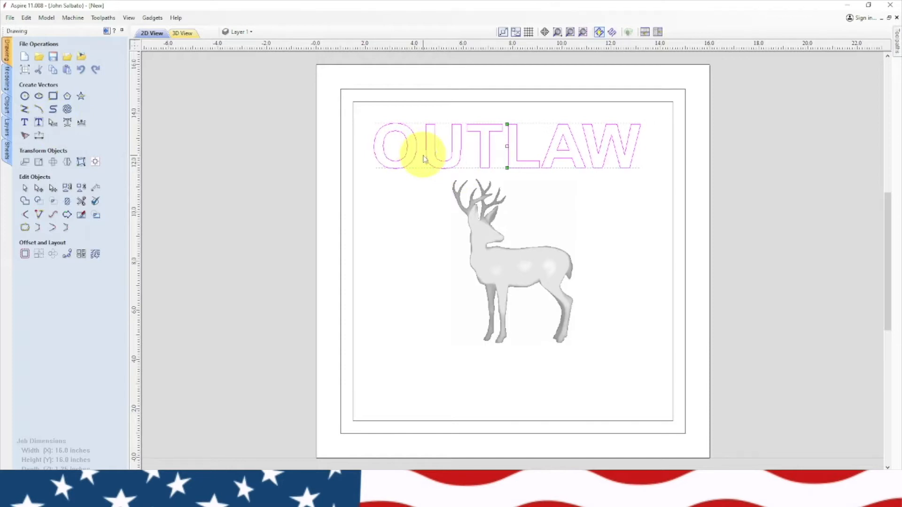
left_click(475, 149)
left_click(475, 148, "shift")
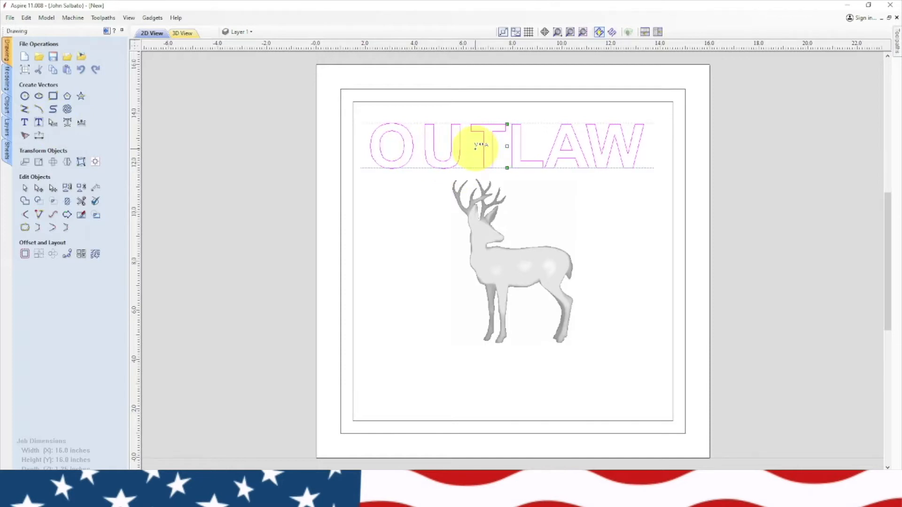
double_click(508, 141, "shift")
double_click(549, 166, "shift")
double_click(546, 164, "shift")
double_click(595, 147, "shift")
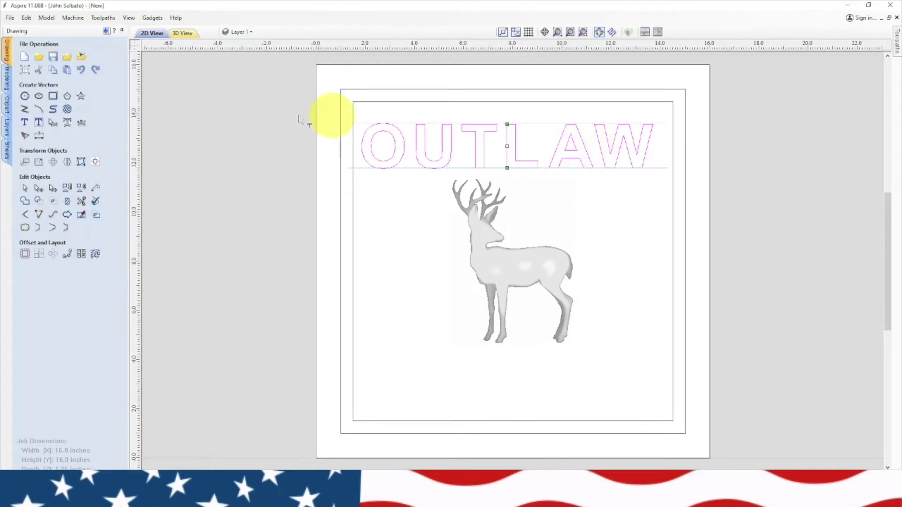
Centre the OUTLAW text horizontally on the material.
left_click(96, 162)
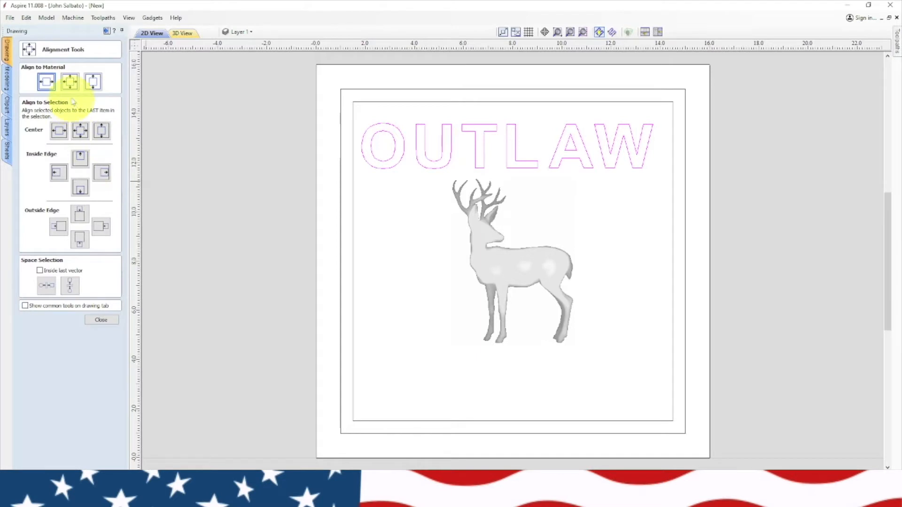
left_click(46, 82)
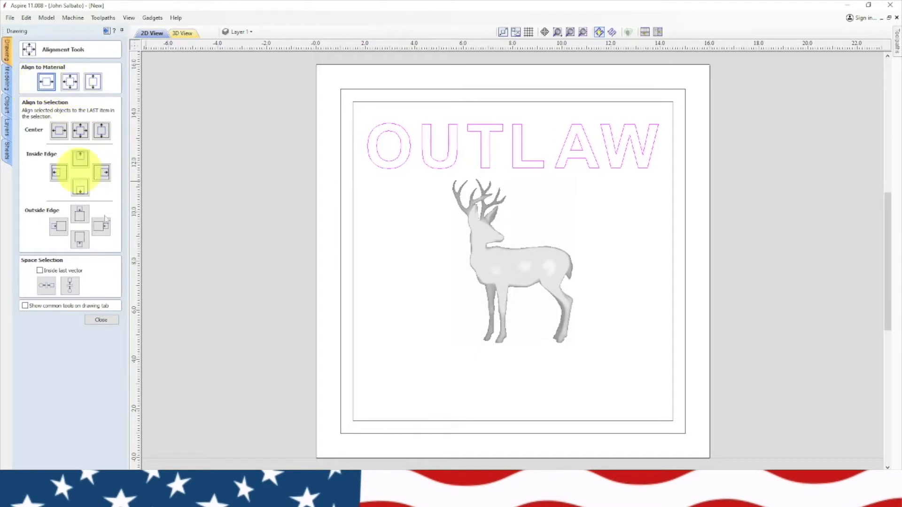
left_click(101, 320)
left_click(196, 157)
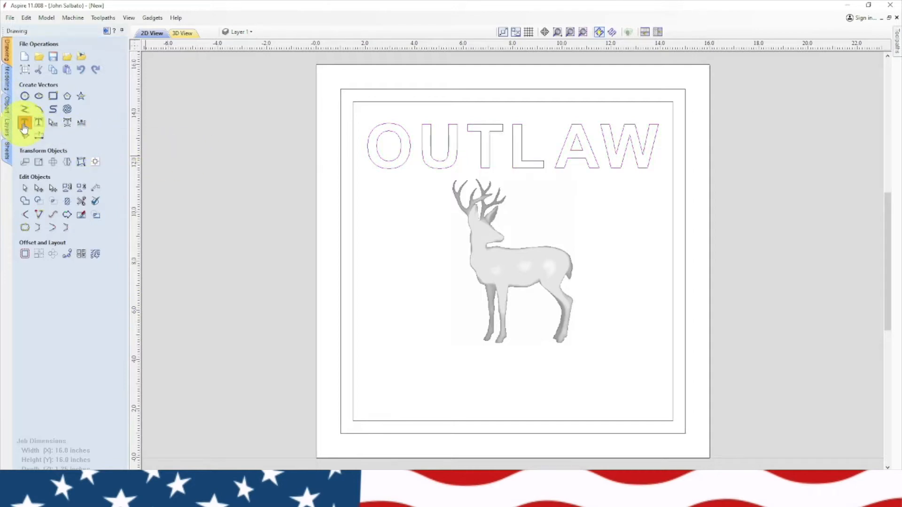
Add the text WOODWORKING below the deer and scale it down to a height of about 1.09 inches inside the border.
left_click(24, 123)
left_click(30, 177)
left_click(39, 82)
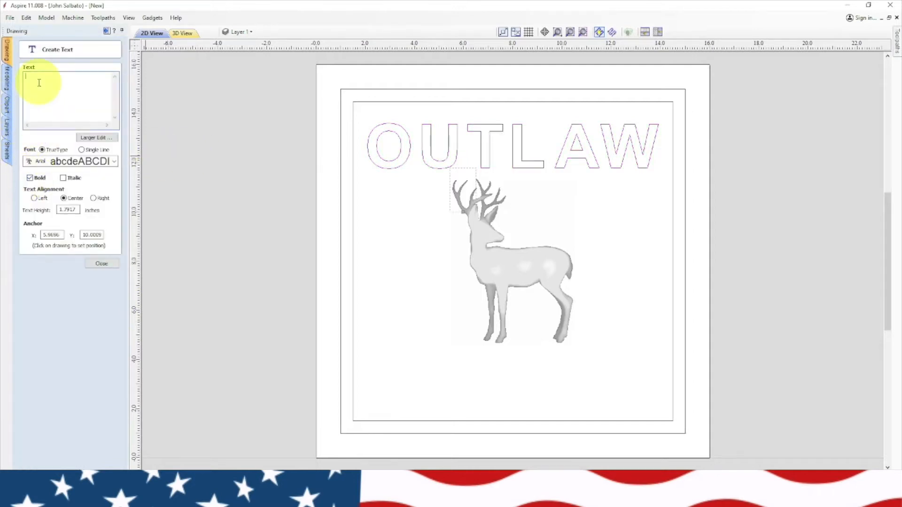
type("WOODWORKING")
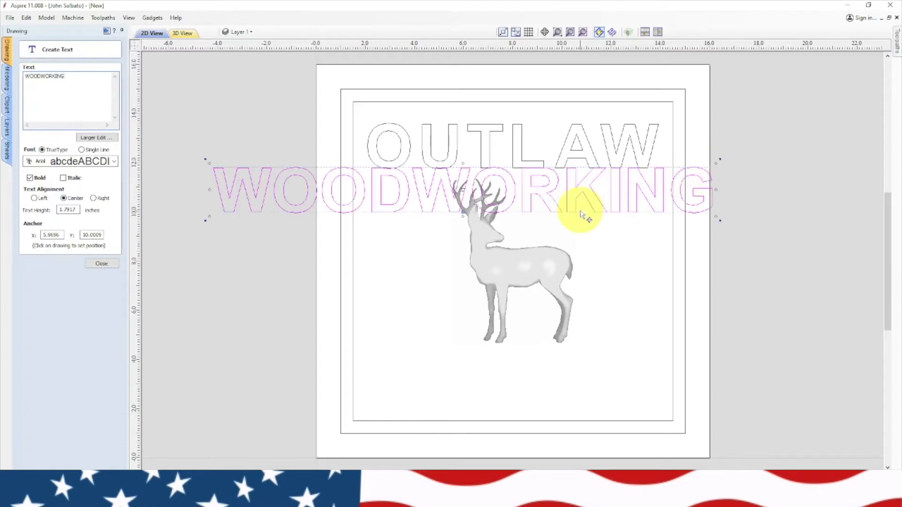
left_click_drag(561, 210, 572, 396)
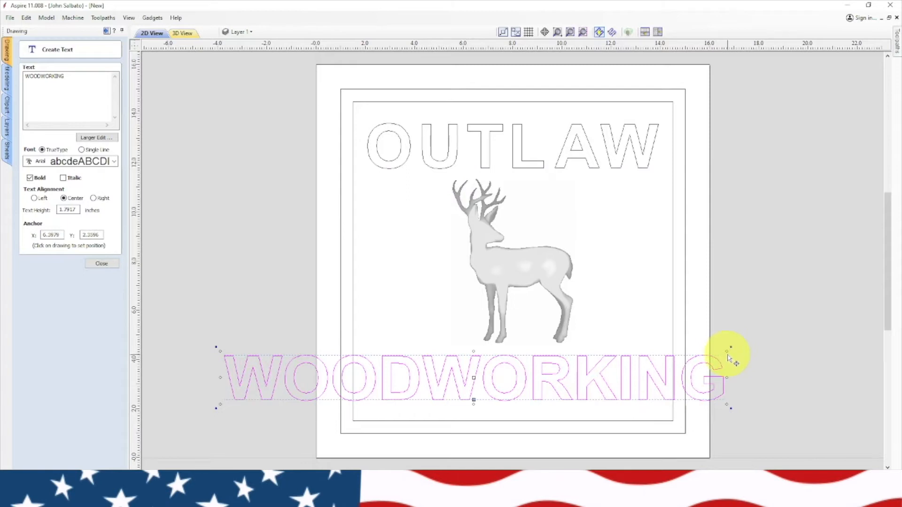
left_click_drag(728, 351, 698, 368)
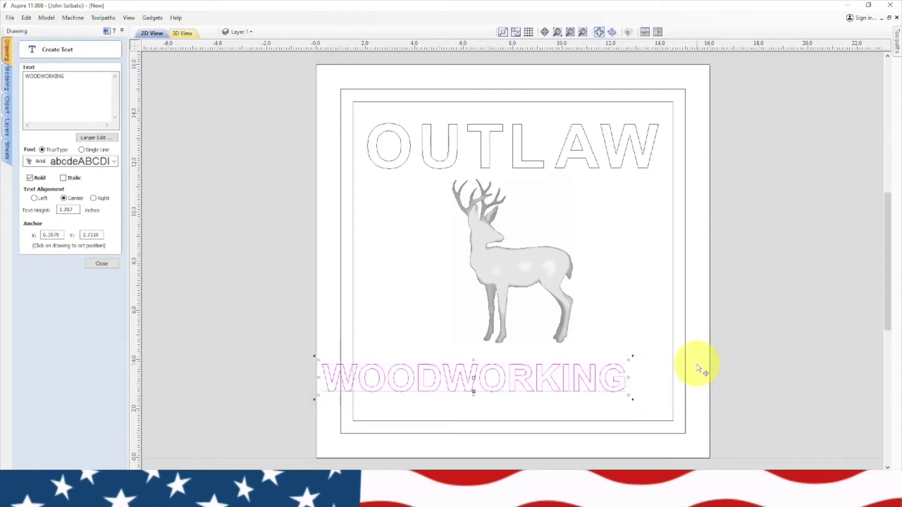
left_click_drag(402, 369, 440, 376)
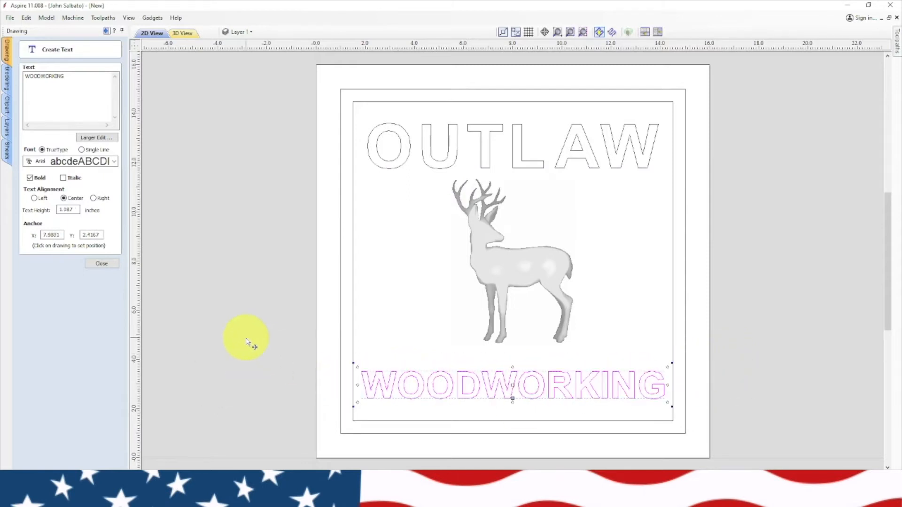
left_click(249, 343)
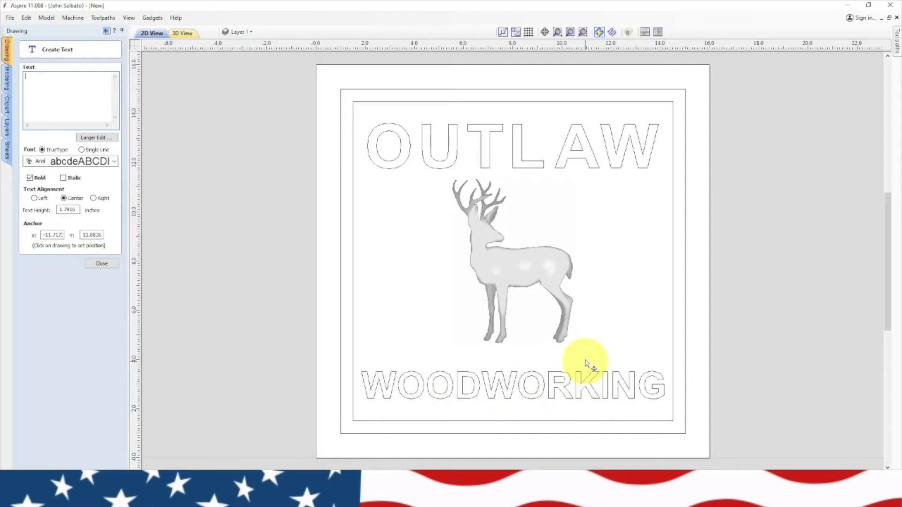
Narrow the WOODWORKING text and stretch it taller to a height of about 1.42 inches.
left_click(570, 390)
left_click_drag(639, 385, 659, 385)
left_click_drag(524, 370, 521, 357)
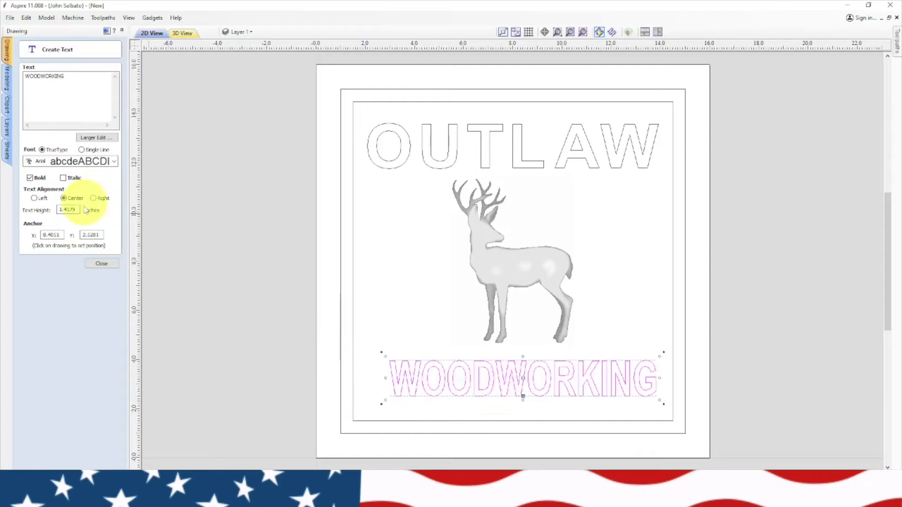
Centre the WOODWORKING text horizontally on the material.
key("F9")
left_click(46, 82)
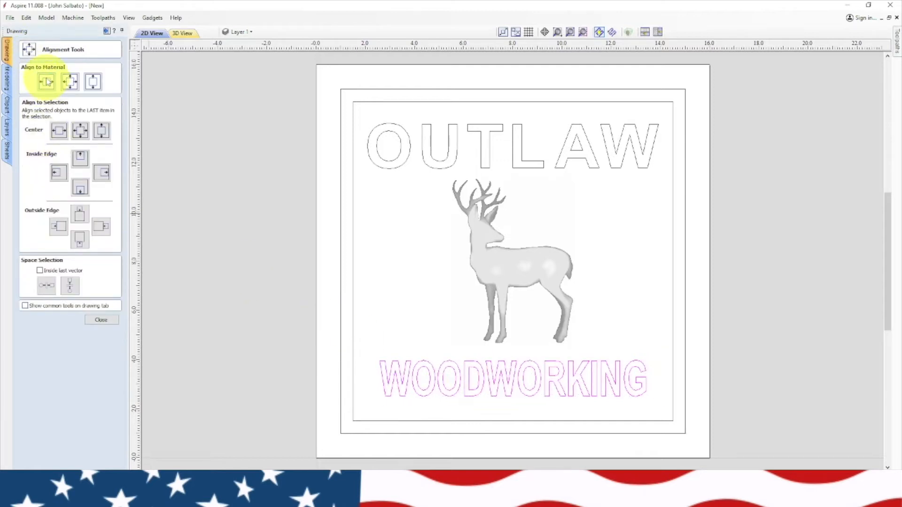
left_click(102, 320)
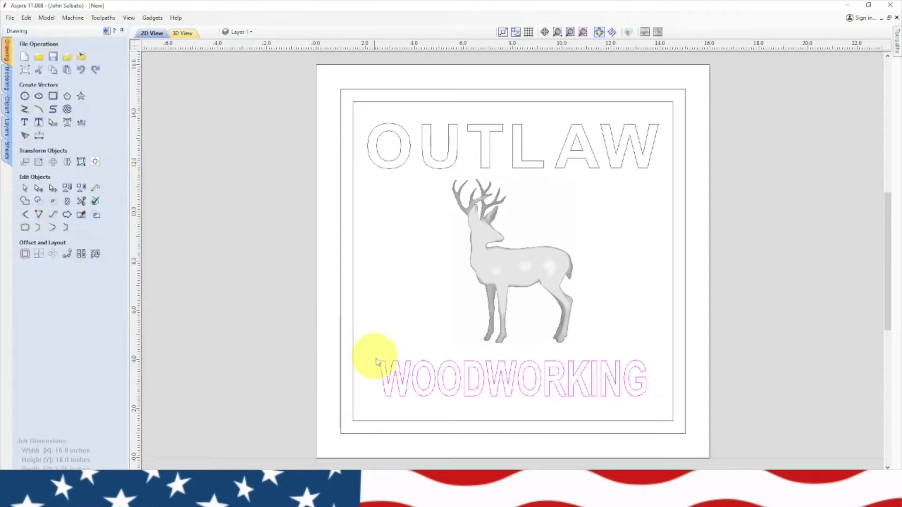
Widen the spacing between the letters of the WOODWORKING text by interactive kerning.
left_click(384, 385)
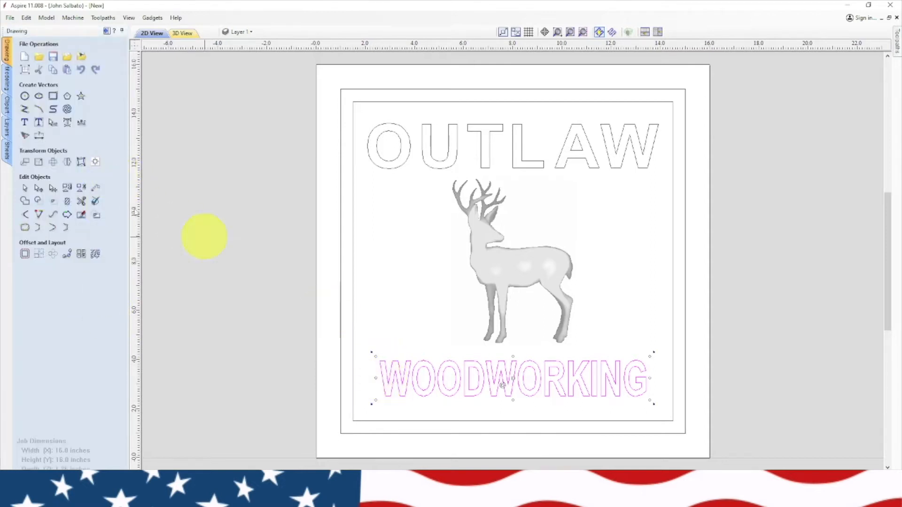
left_click(52, 124)
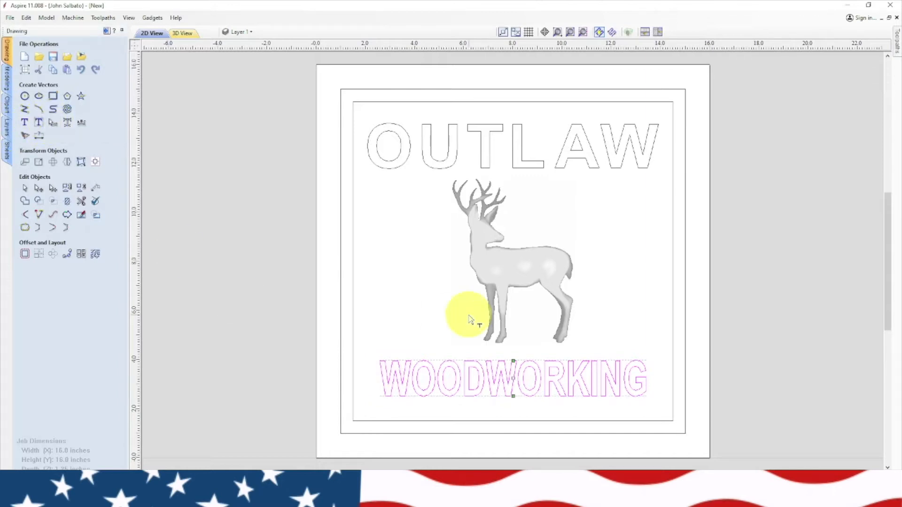
left_click(623, 387)
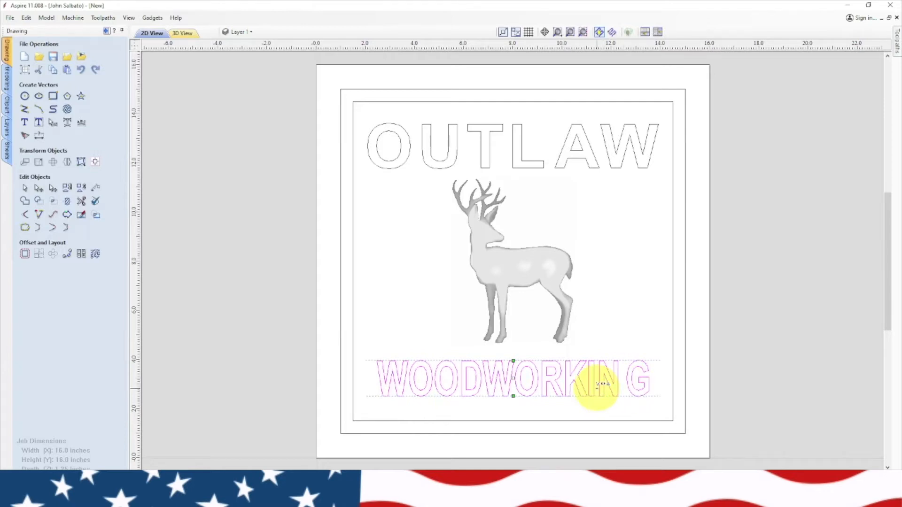
left_click(597, 381, "shift")
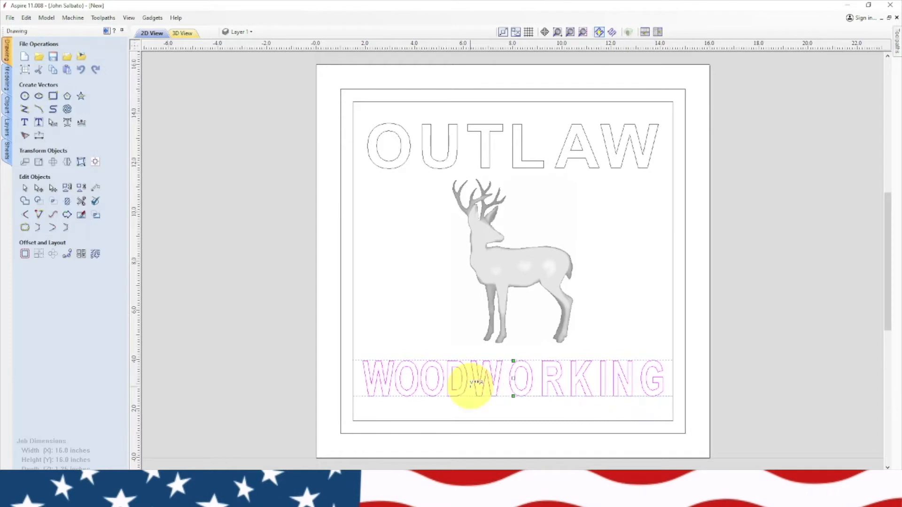
left_click(470, 386, "shift")
left_click(470, 386, "shift")
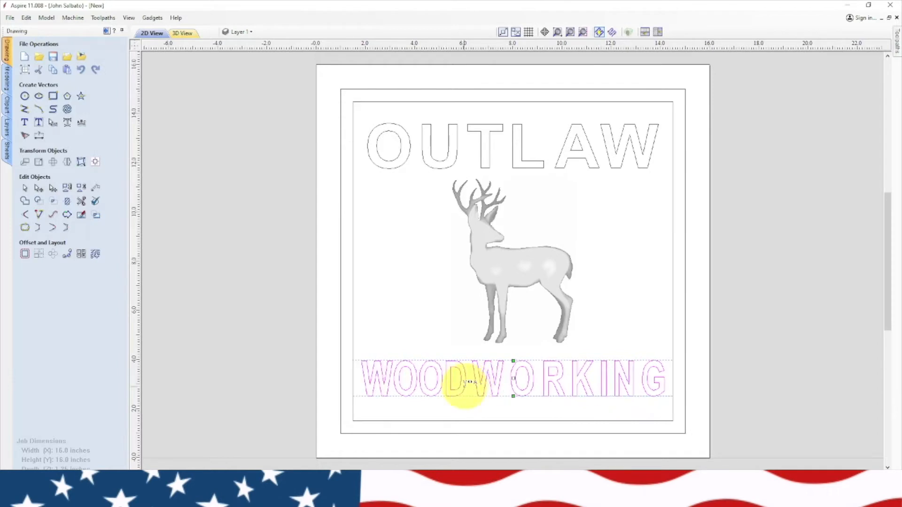
left_click(443, 390, "shift")
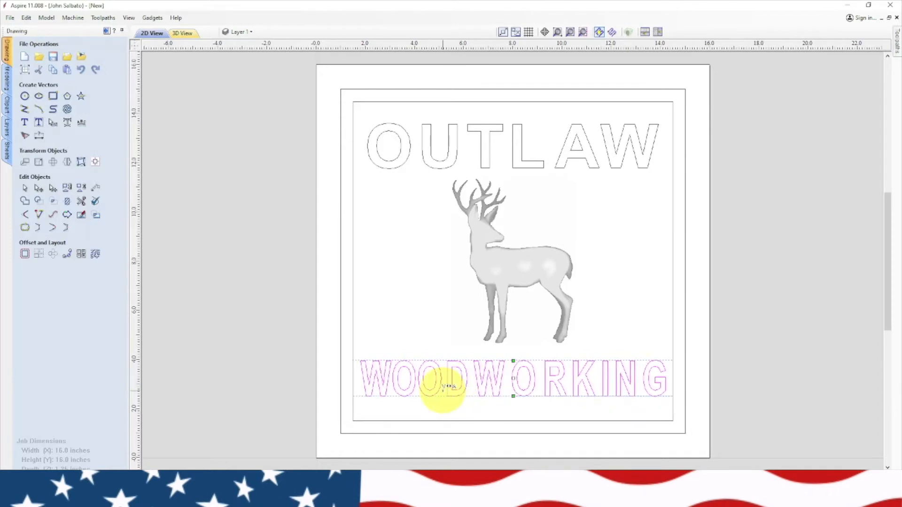
left_click(425, 387, "shift")
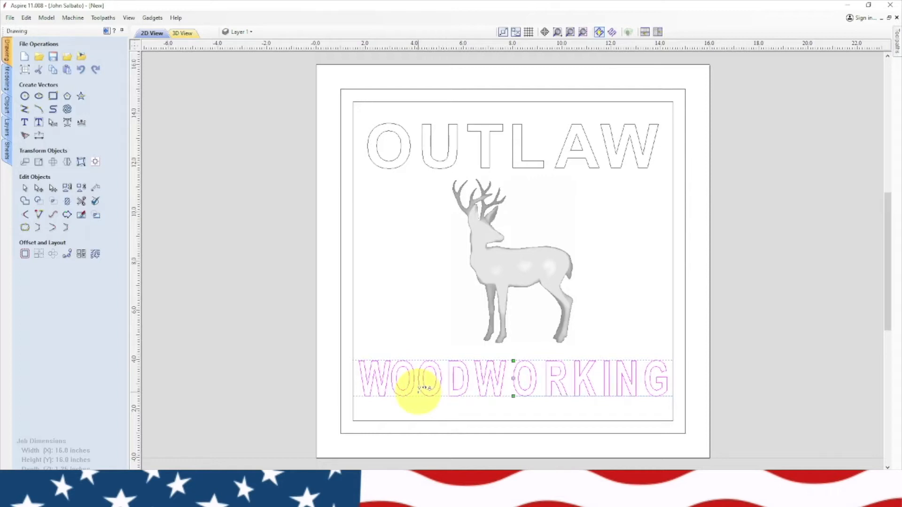
left_click(423, 388, "shift")
left_click(385, 388, "shift")
left_click(408, 333)
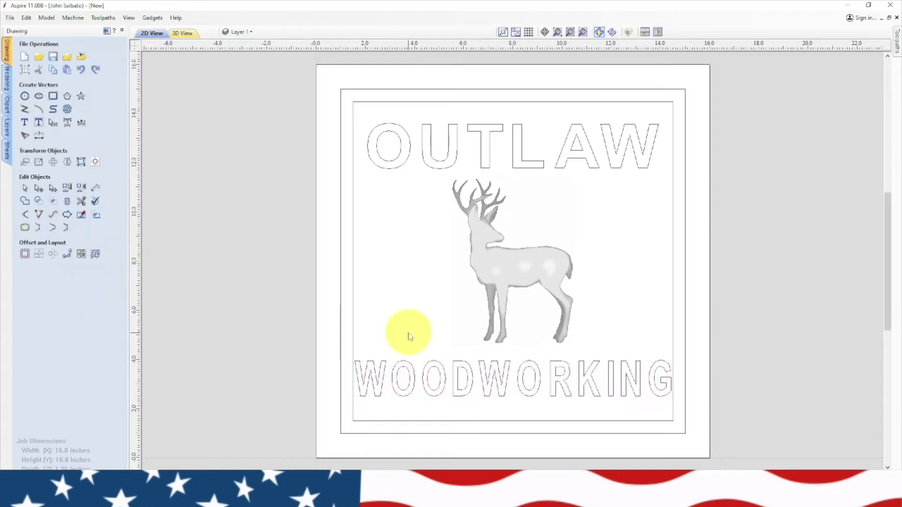
Narrow the kerned WOODWORKING text so it clears both sides of the inner border, keeping it centred on the material.
left_click(675, 378)
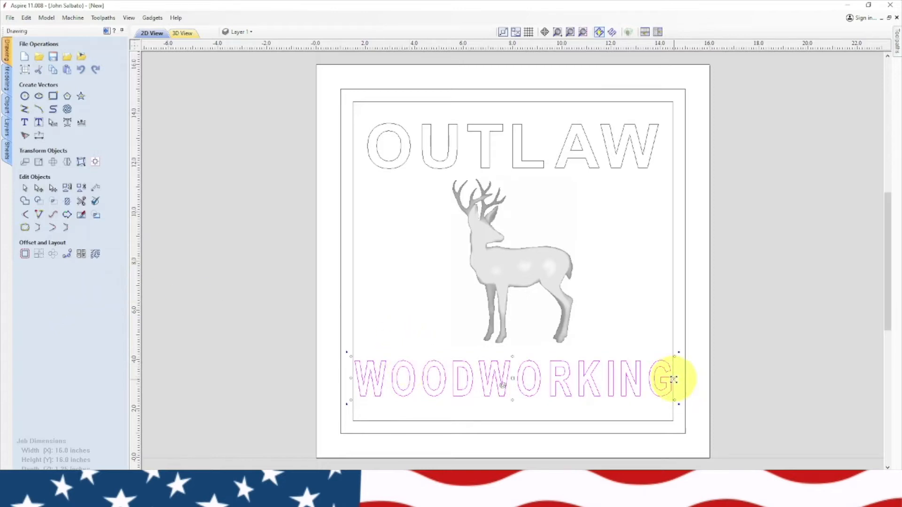
left_click_drag(674, 380, 654, 379)
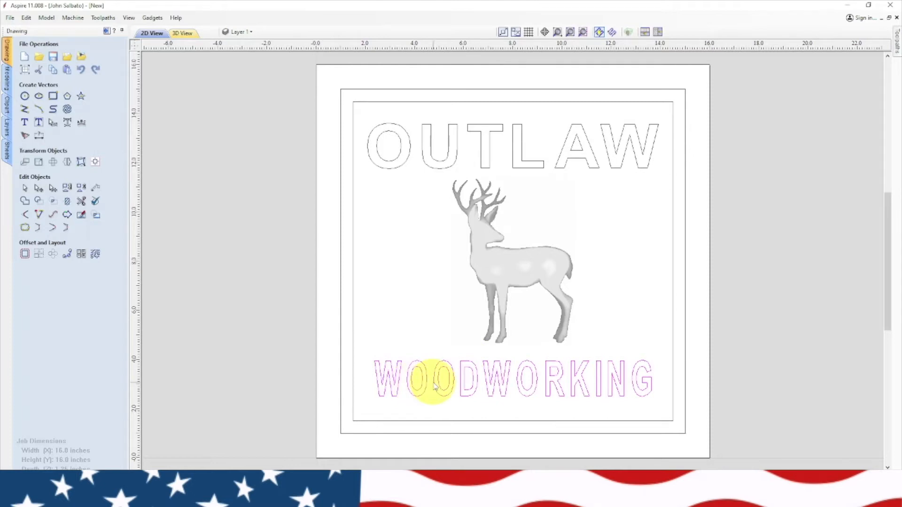
left_click(95, 161)
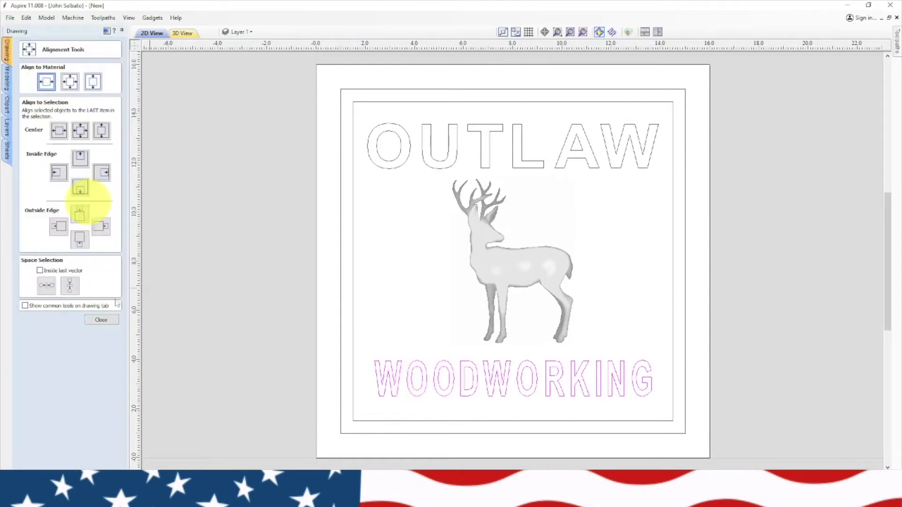
left_click(101, 320)
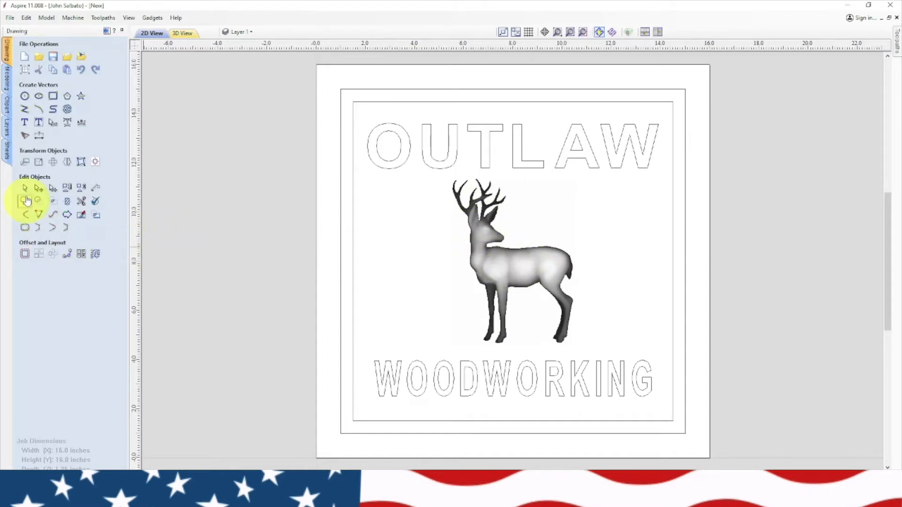
Trace the deer relief into grouped vectors with a Black / White bitmap trace at a threshold of 0.50.
left_click(25, 136)
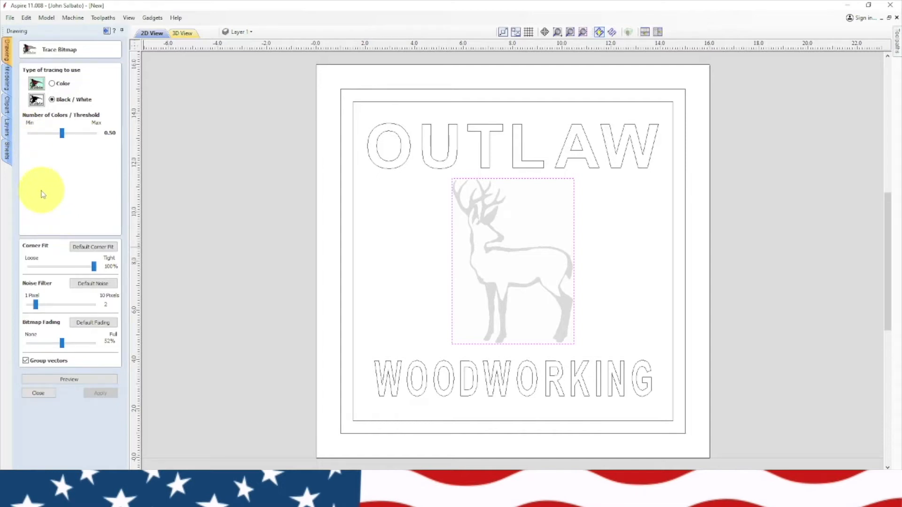
left_click(68, 378)
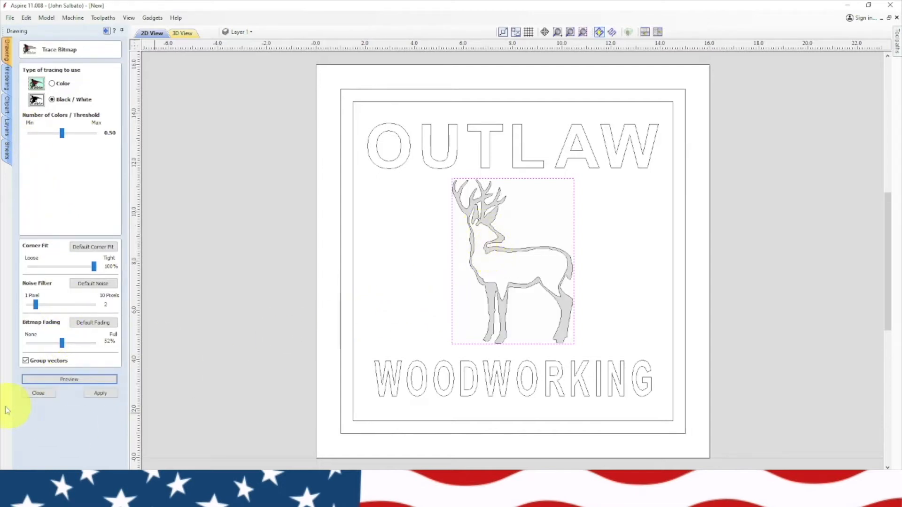
left_click(96, 393)
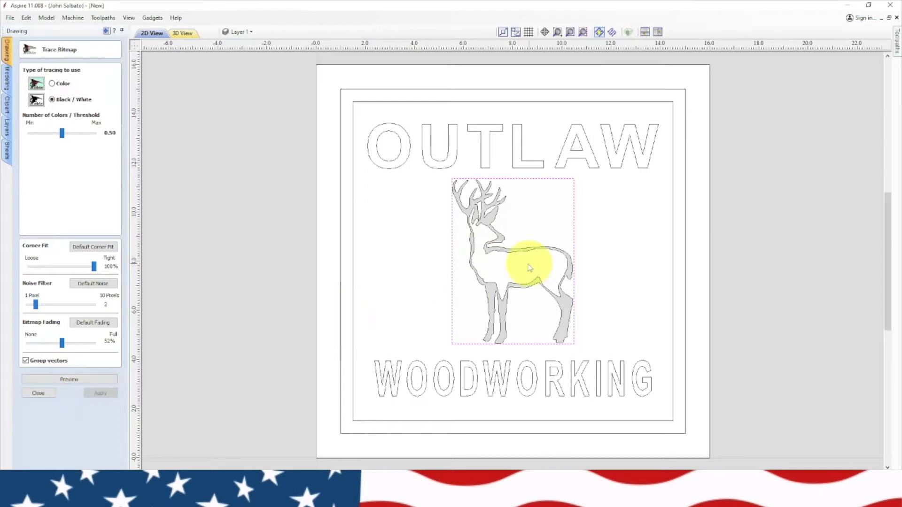
scroll(521, 264, "up", 4)
left_click(323, 188)
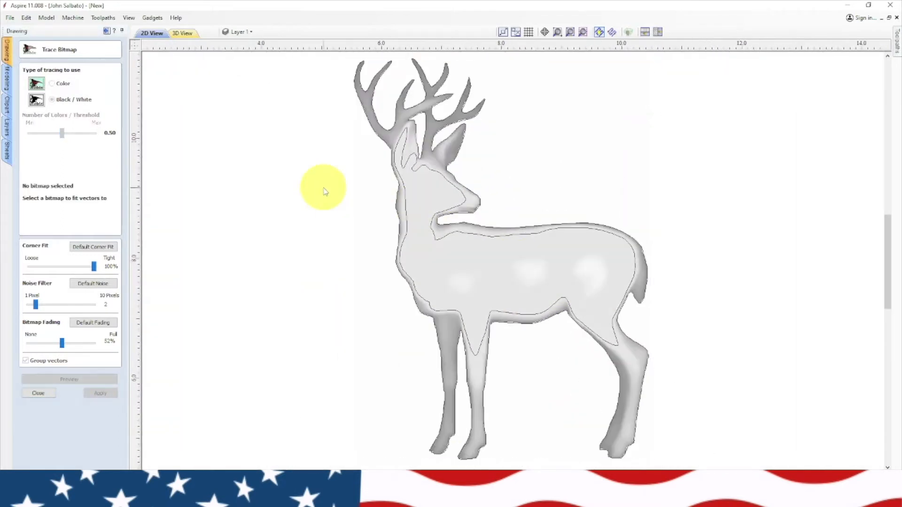
left_click(435, 159)
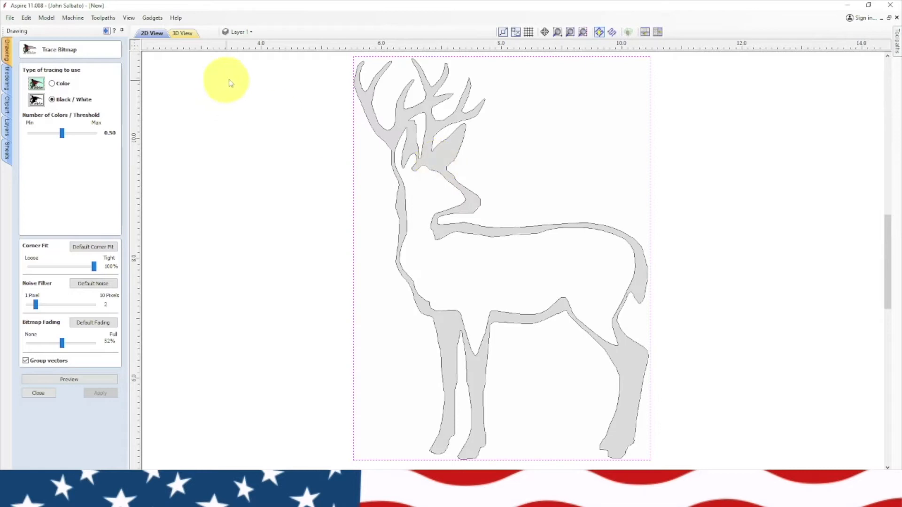
left_click(244, 32)
left_click(48, 393)
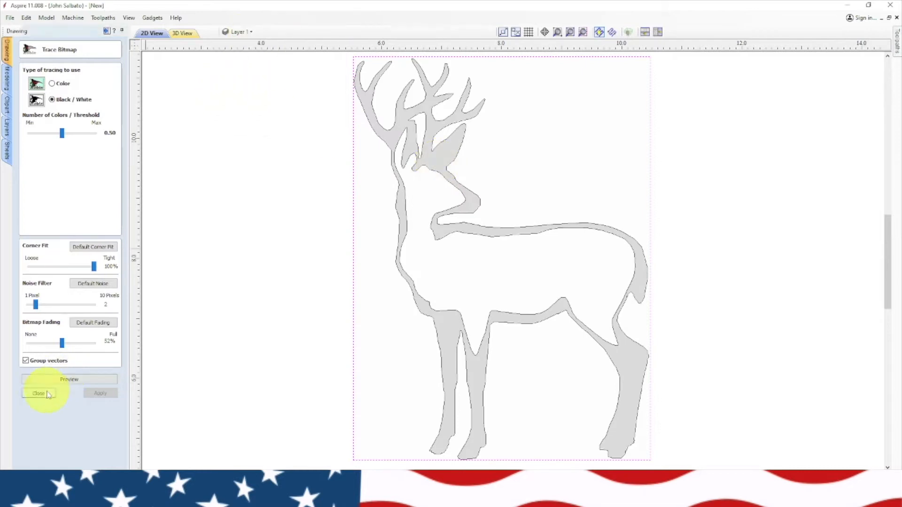
Add a new layer and try to name it DEER MODEL.
left_click(241, 32)
left_click(275, 124)
type("DEER")
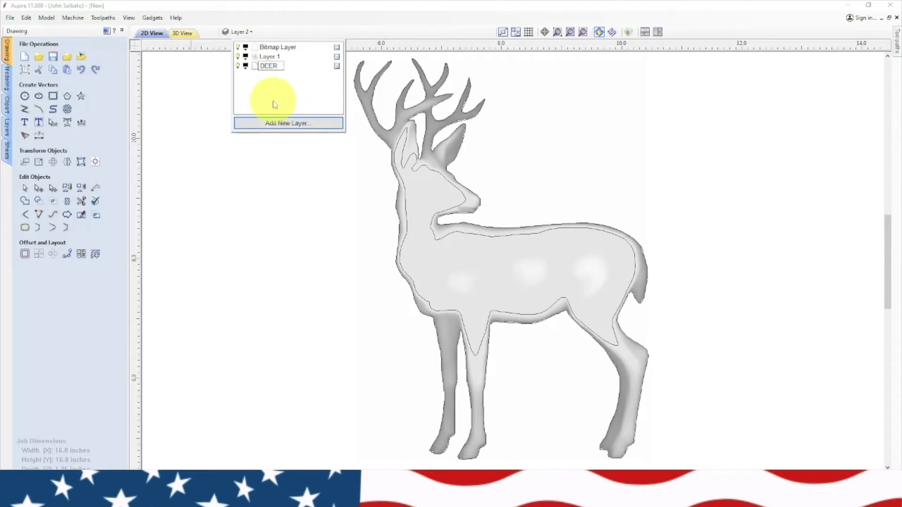
type(" MODEL")
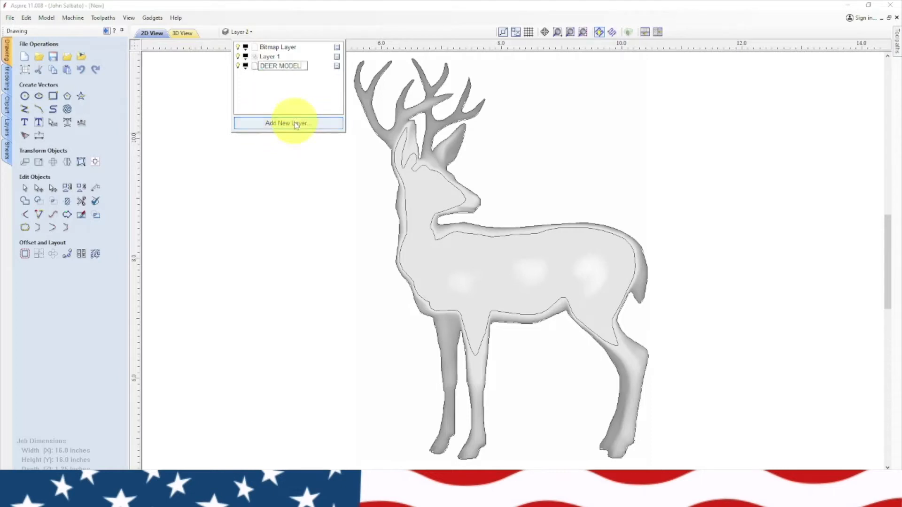
left_click(290, 162)
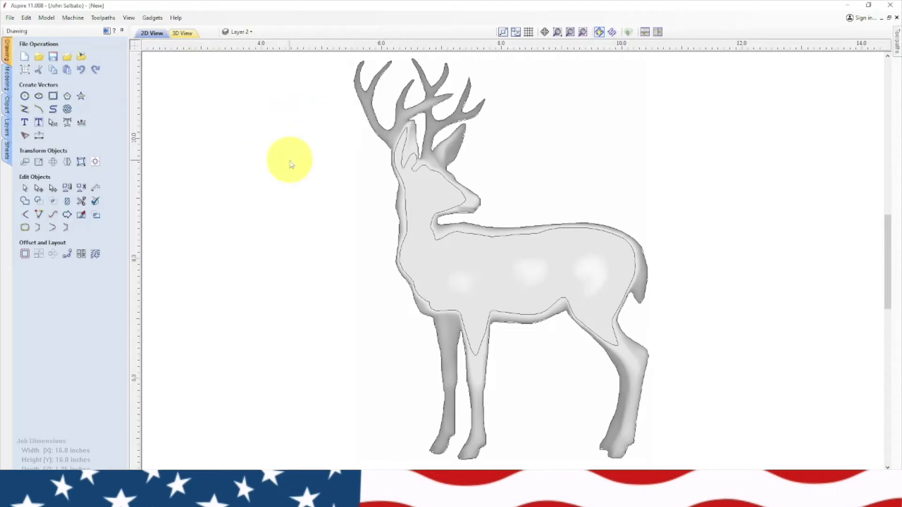
Move the deer relief component from Layer 1 to Layer 2.
left_click(529, 283)
right_click(525, 278)
mouse_move(616, 414)
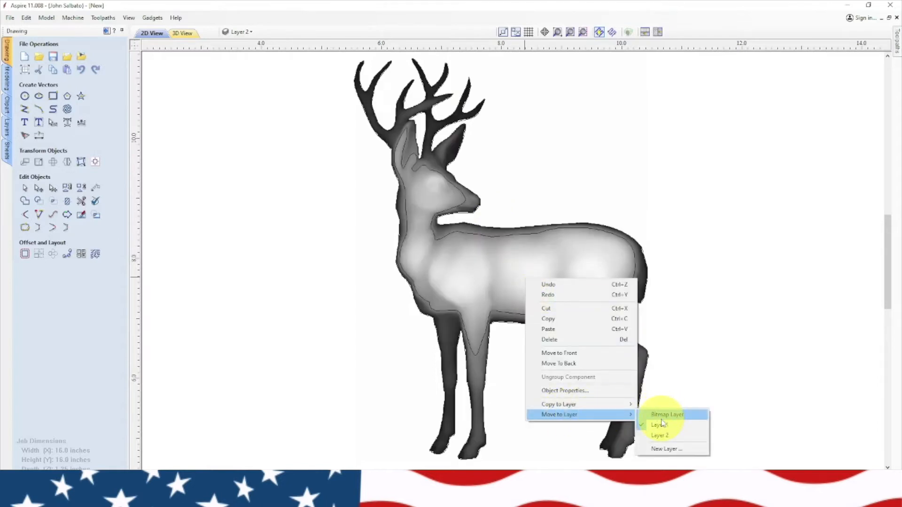
left_click(661, 435)
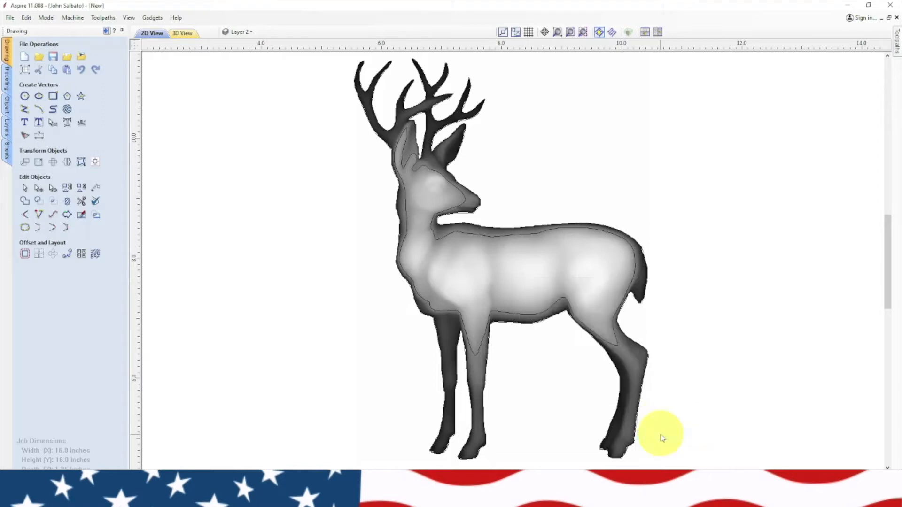
Hide Layer 2 with the deer relief to leave only the traced deer vectors in view.
left_click(250, 33)
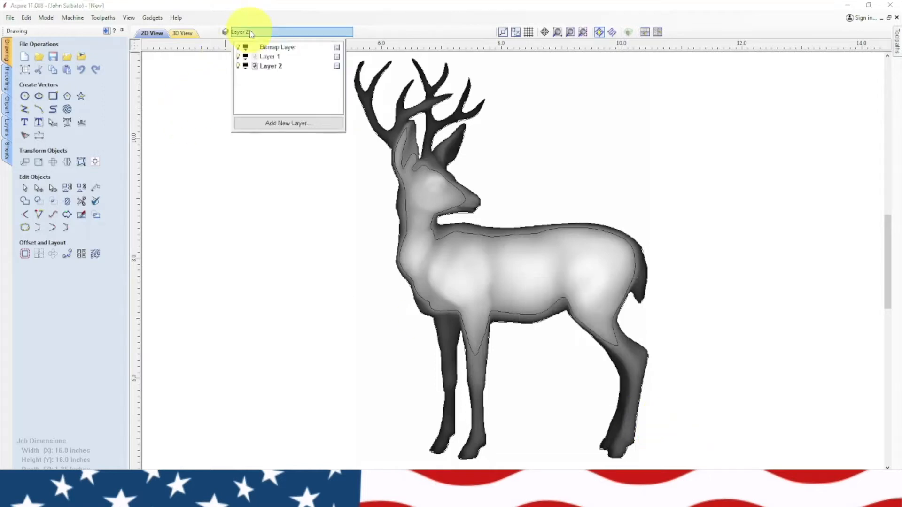
left_click(237, 66)
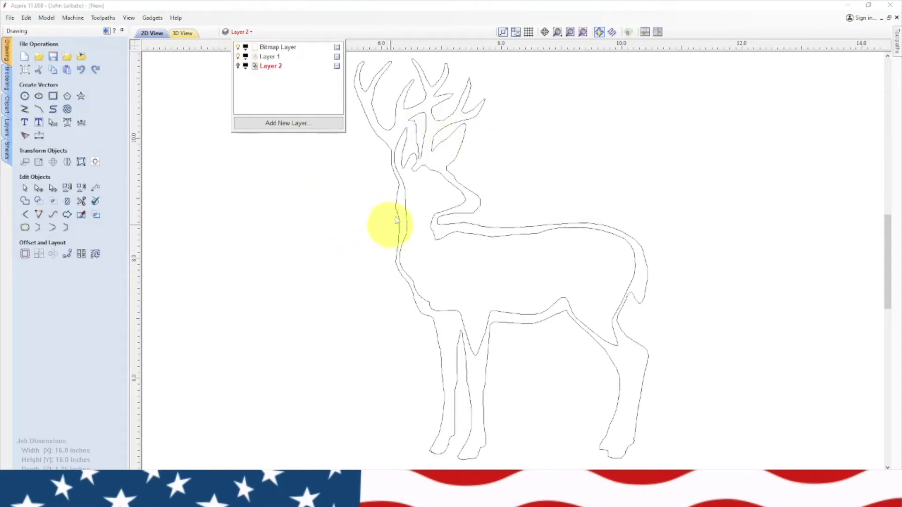
left_click(349, 179)
scroll(446, 190, "up", 3)
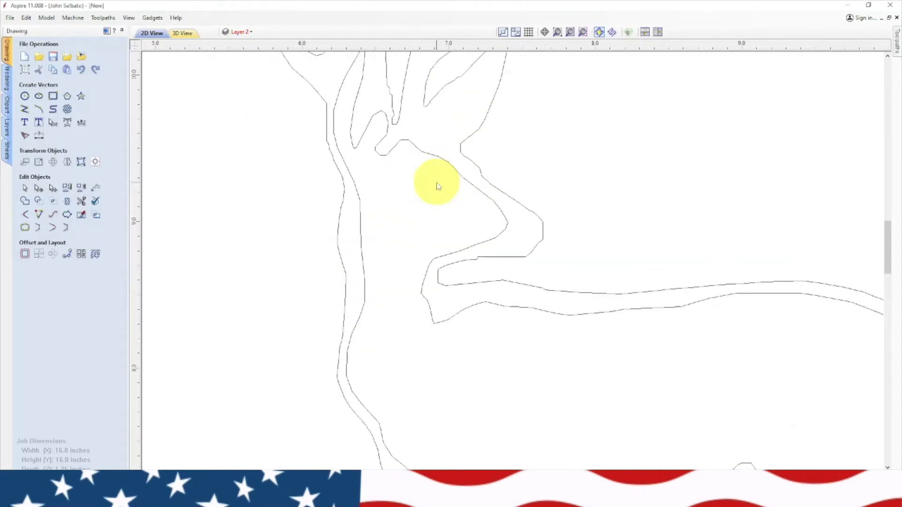
Ungroup the traced deer vectors back onto their original object layers and remove the inner outline.
left_click(422, 159)
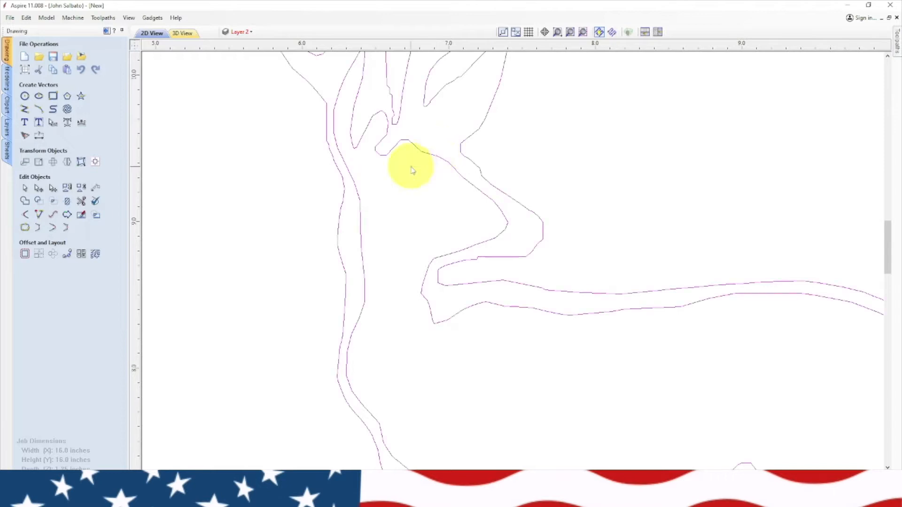
right_click(419, 155)
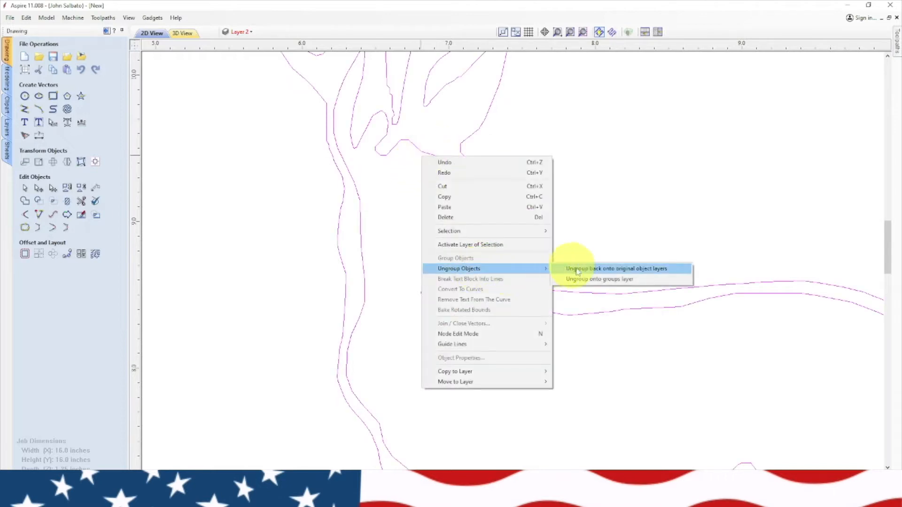
left_click(558, 269)
left_click(417, 165)
key("Escape")
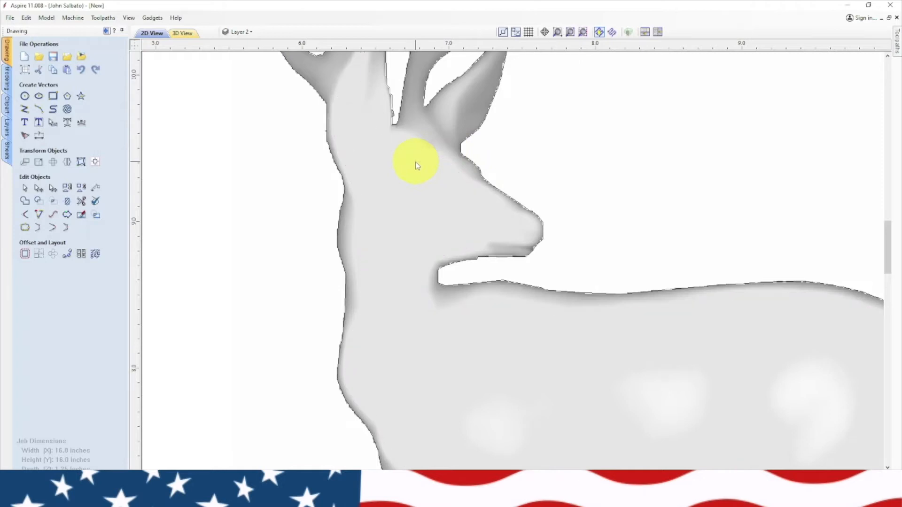
Examine how the remaining vector outline fits the deer relief around the body, head and antlers.
scroll(416, 162, "down", 3)
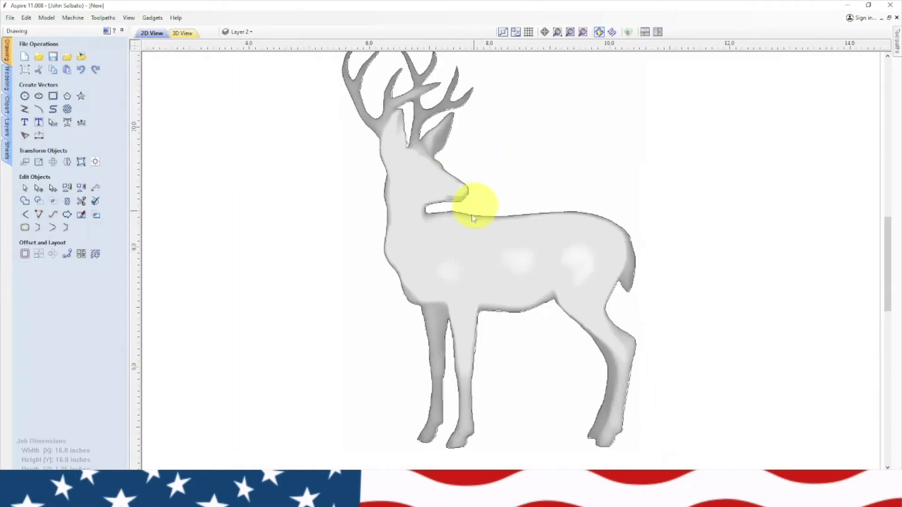
scroll(438, 301, "up", 4)
scroll(410, 146, "down", 4)
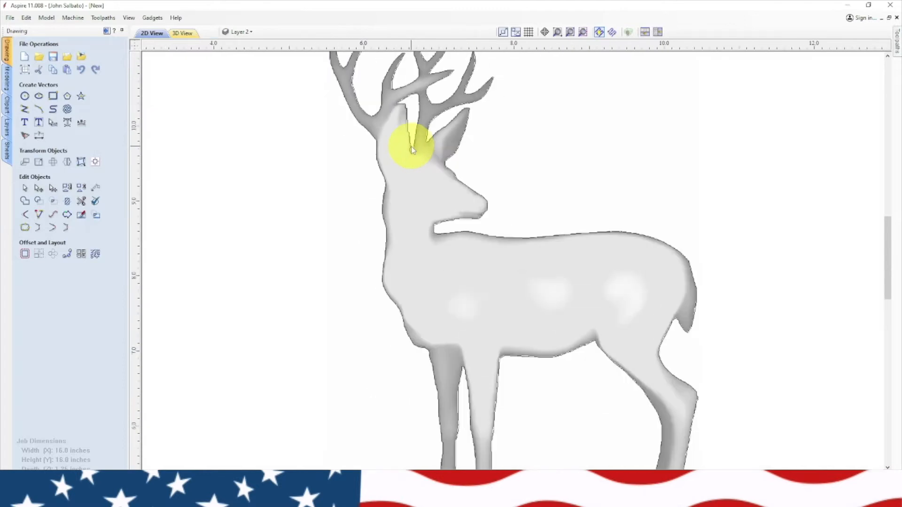
scroll(410, 97, "up", 5)
scroll(415, 104, "down", 4)
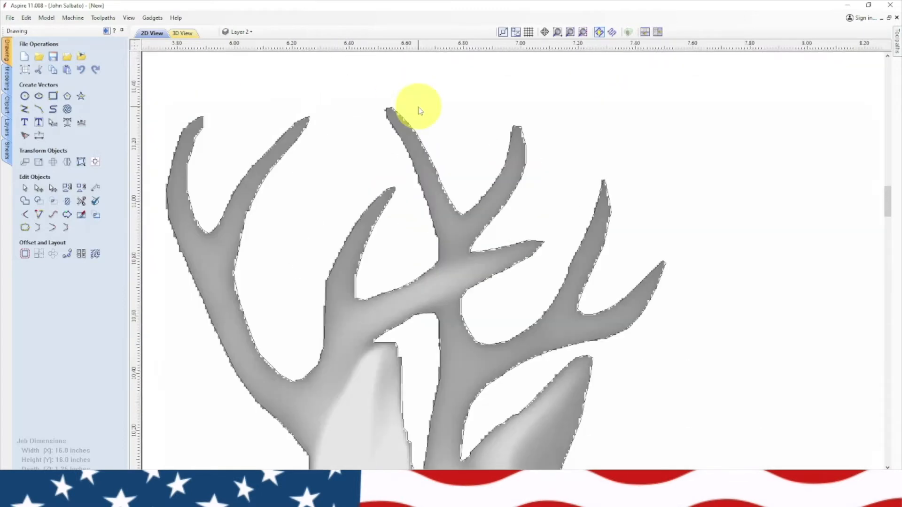
scroll(569, 270, "down", 3)
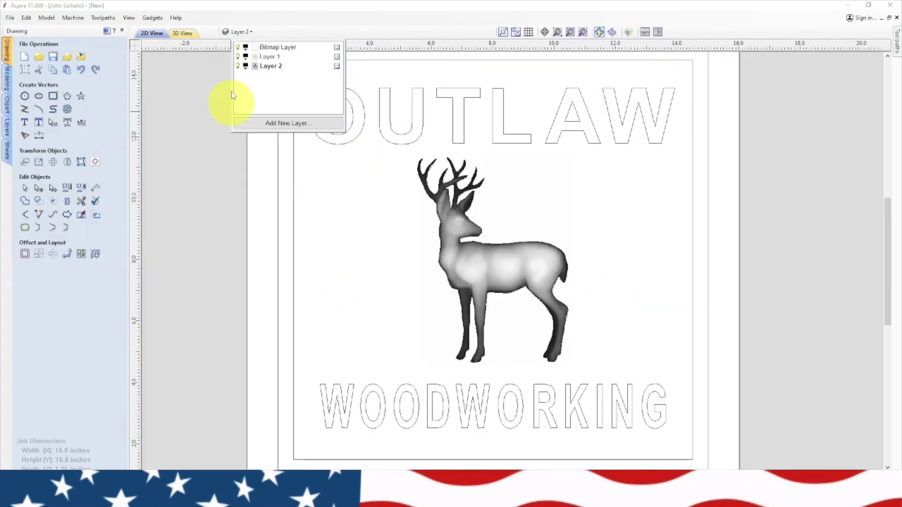
left_click(338, 257)
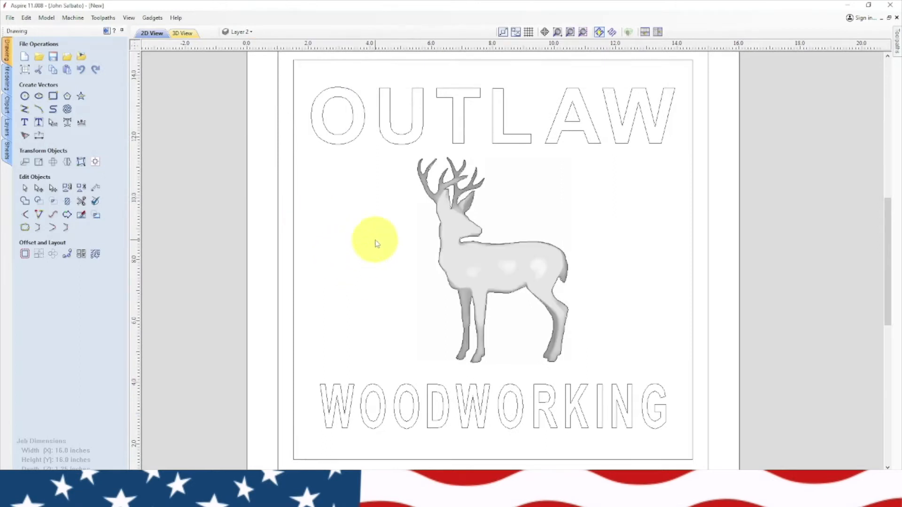
scroll(373, 241, "down", 1)
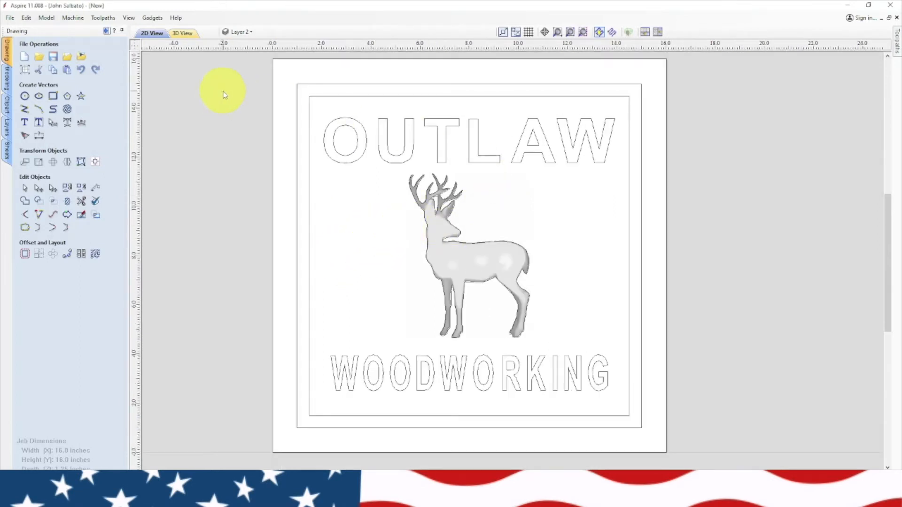
Select the deer outline, the OUTLAW and WOODWORKING text and the inner border as toolpath vectors.
left_click(106, 31)
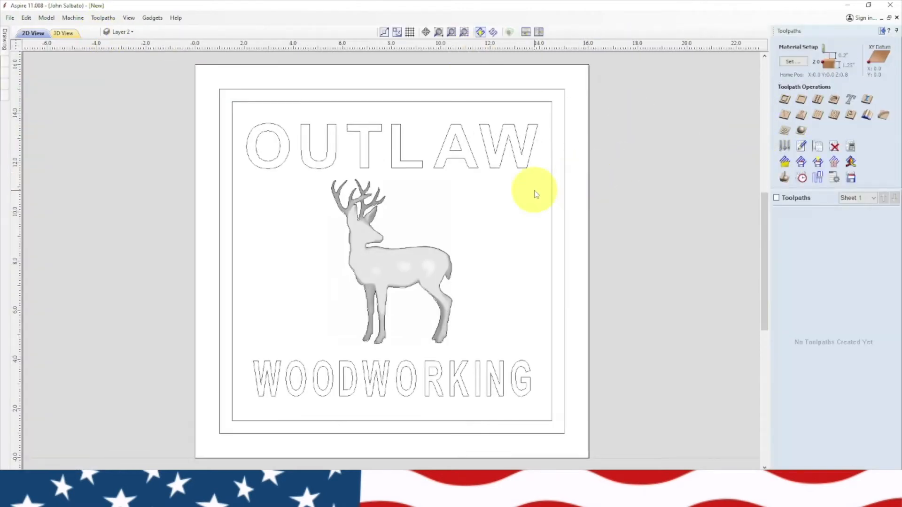
left_click(425, 252)
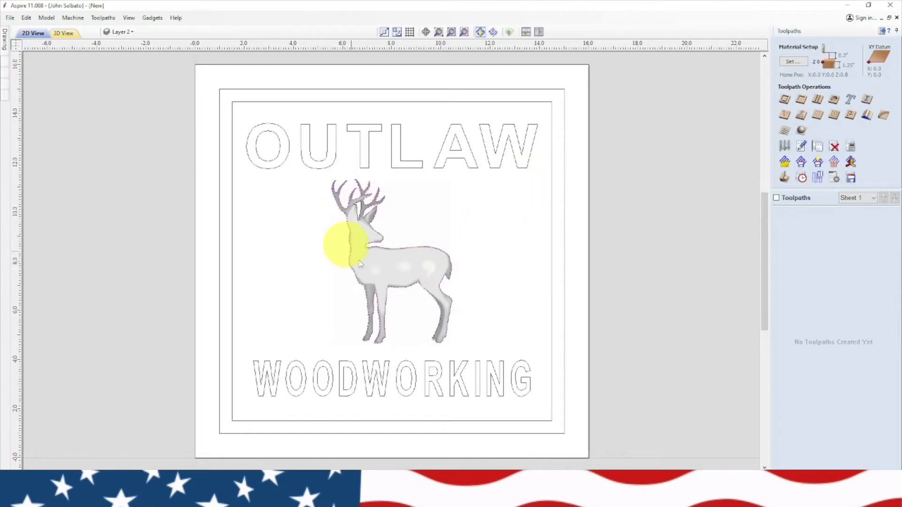
left_click(522, 160, "shift")
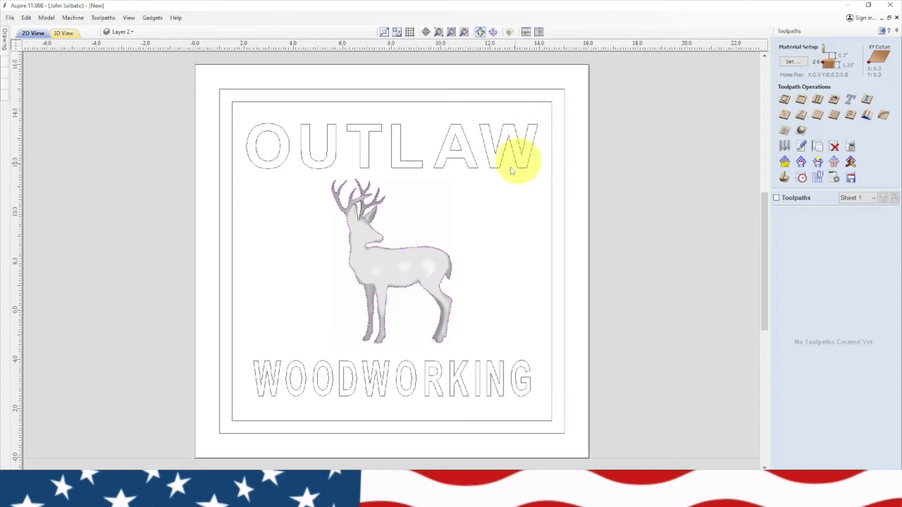
left_click(512, 375, "shift")
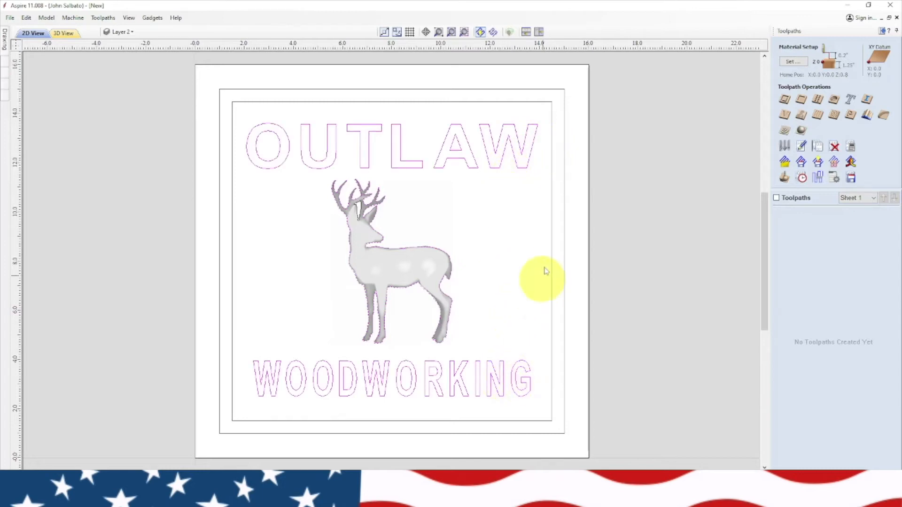
left_click(552, 201, "shift")
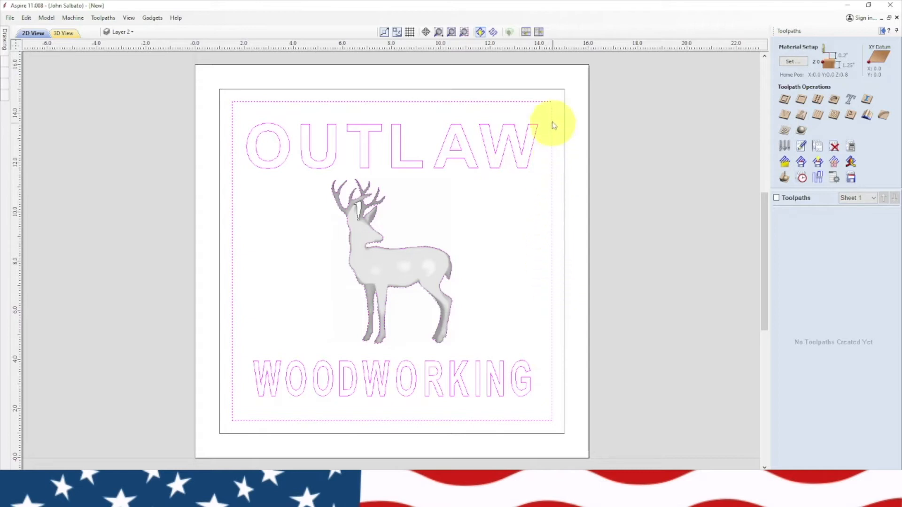
Check the model thickness in the material setup, clear the vector selection and accept the existing material settings.
left_click(805, 103)
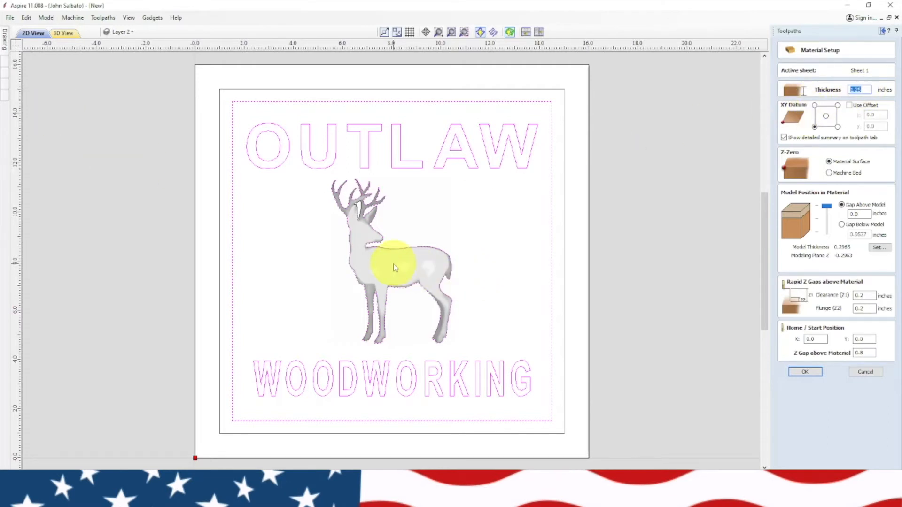
left_click(105, 236)
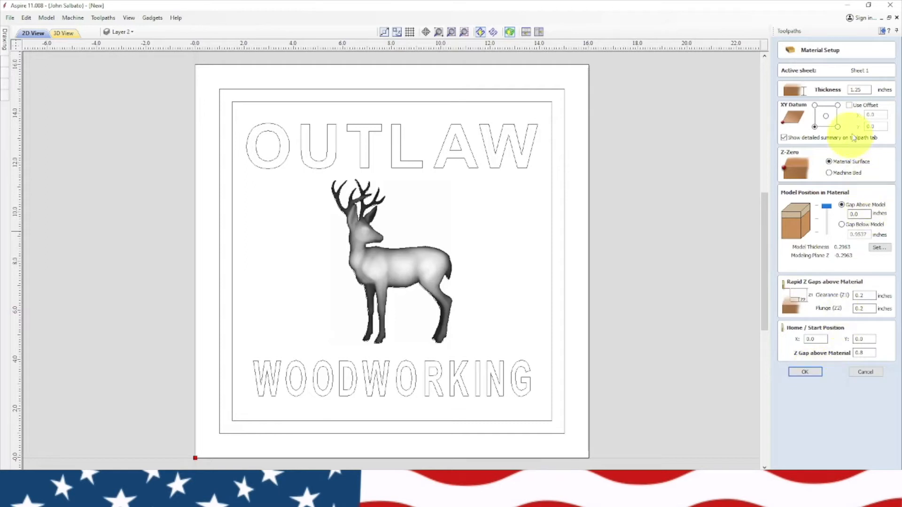
left_click(804, 371)
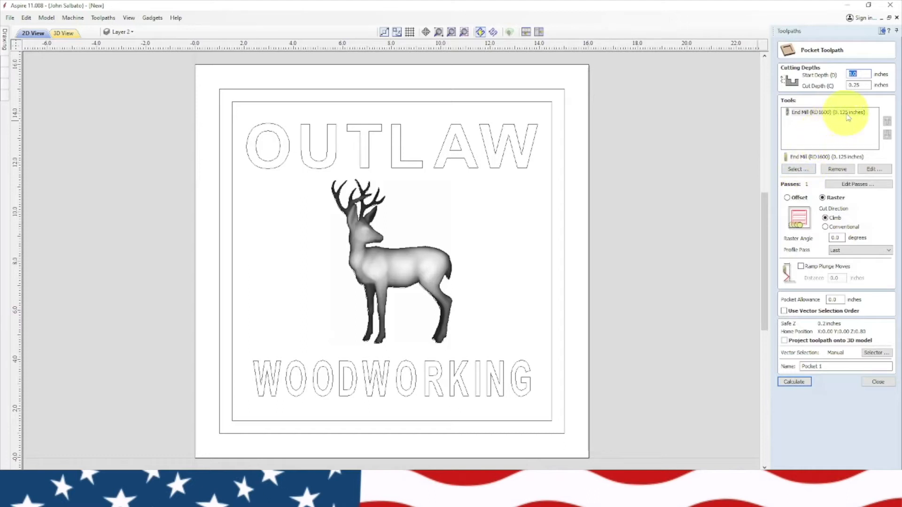
Add the Whiteside (RD5100) Down Cut Spiral to the pocket toolpath's tools and set the cut depth to 0.2963 inches.
left_click(803, 171)
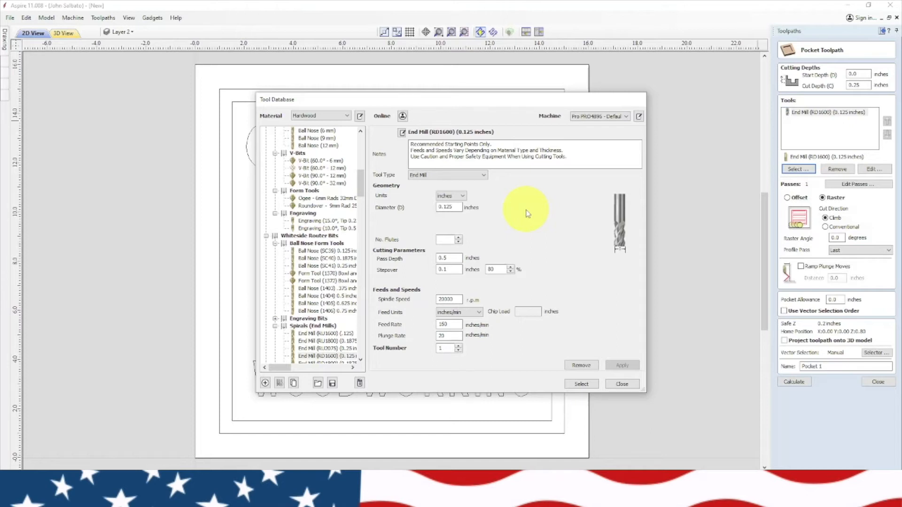
left_click_drag(361, 185, 367, 219)
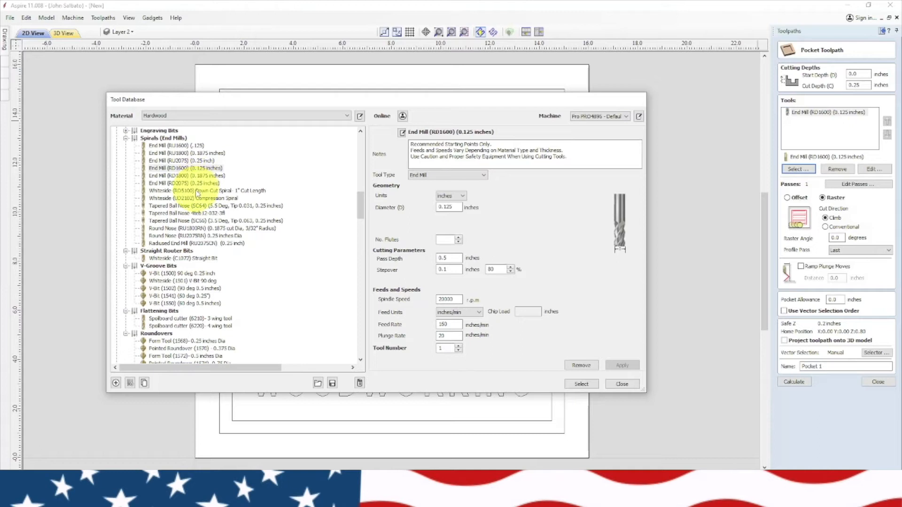
left_click(207, 191)
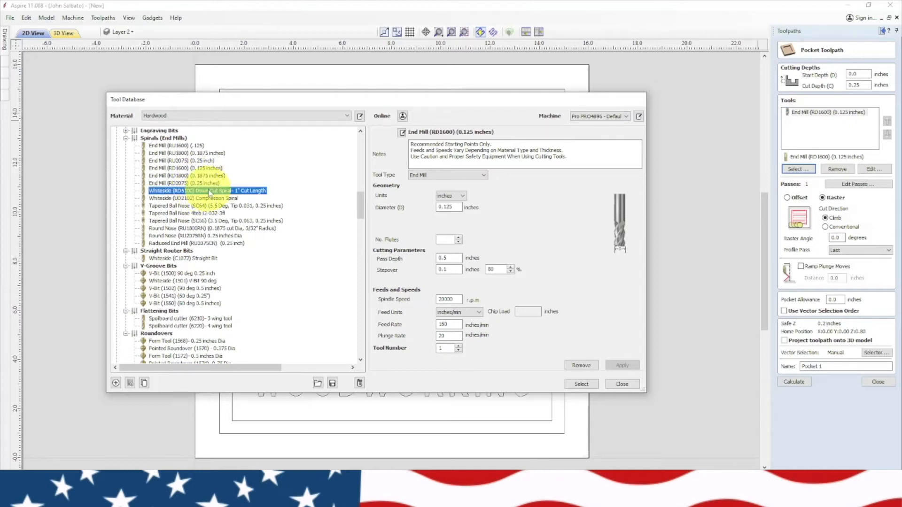
left_click(581, 384)
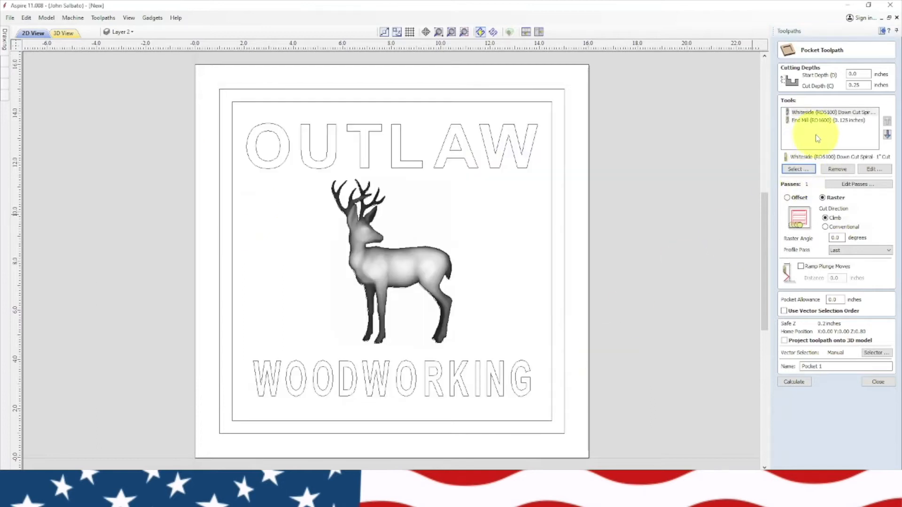
left_click(861, 85)
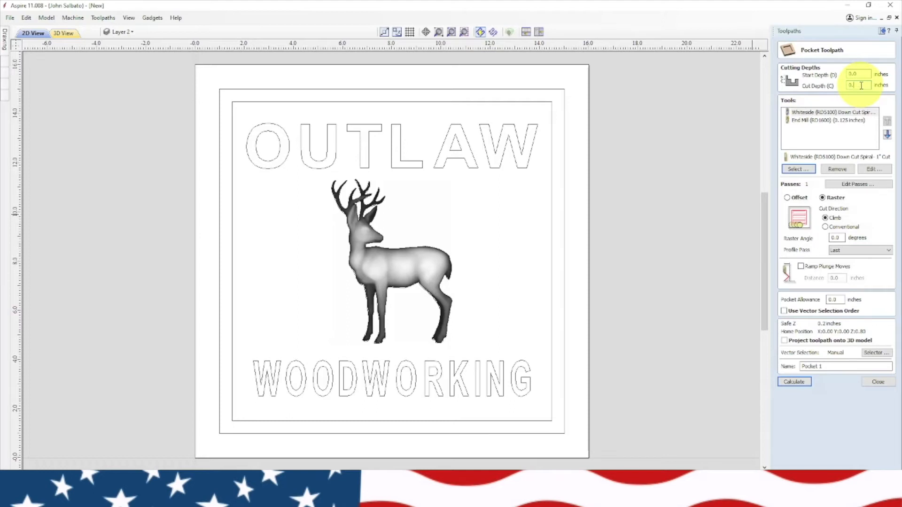
type("0")
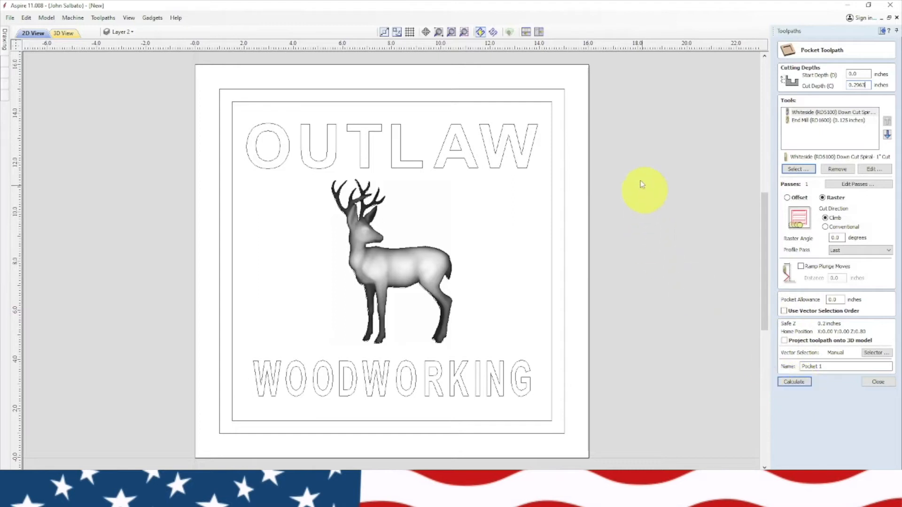
left_click_drag(555, 115, 520, 151)
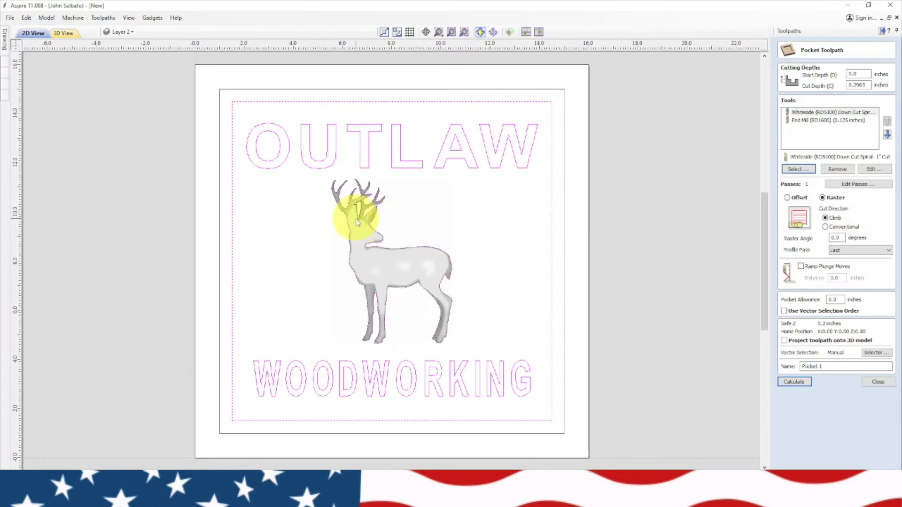
scroll(354, 217, "up", 6)
scroll(357, 220, "down", 2)
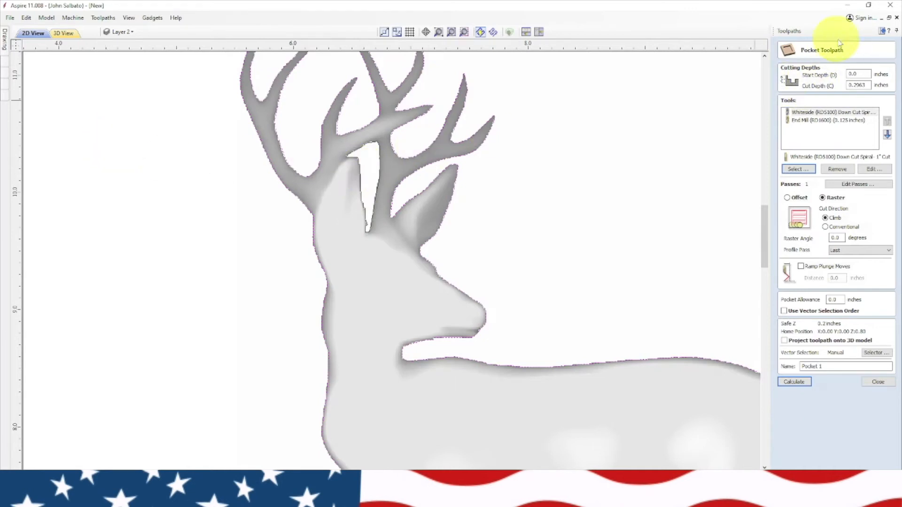
left_click(882, 31)
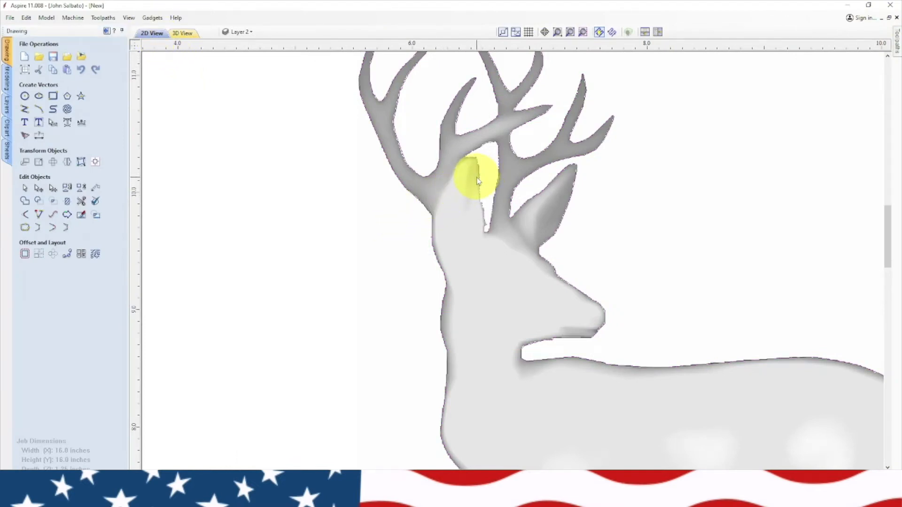
left_click(107, 31)
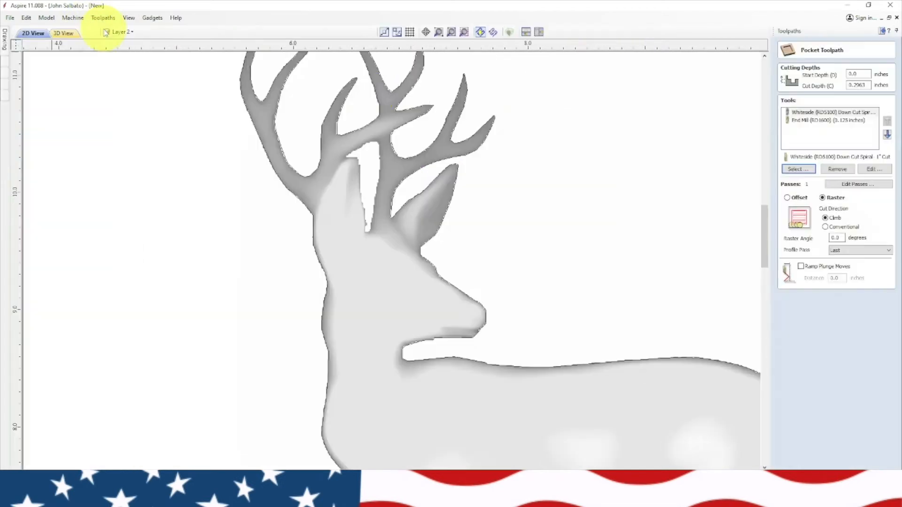
Calculate the pocket toolpath from the deer outline, both text lines and the inner border, and preview the cut in 3D.
scroll(367, 151, "down", 5)
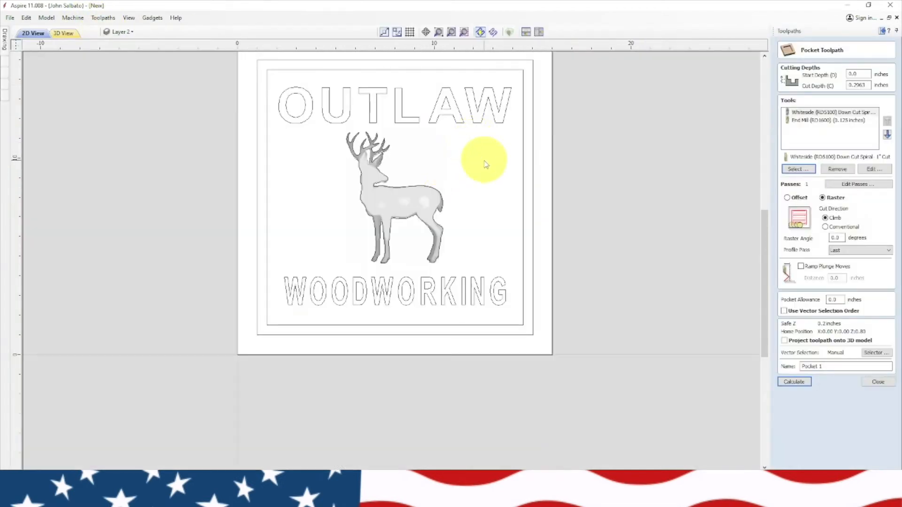
left_click(441, 202)
left_click(503, 124, "shift")
left_click(498, 286, "shift")
left_click(514, 213, "shift")
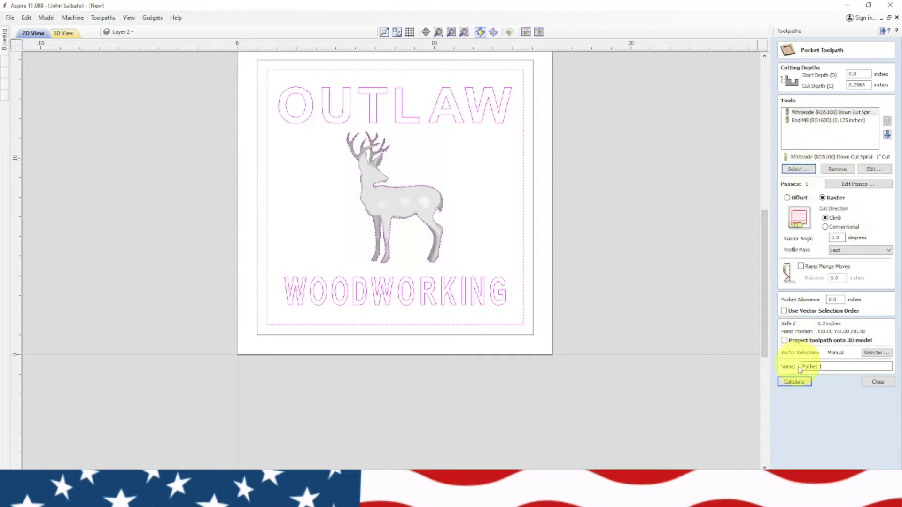
left_click(800, 382)
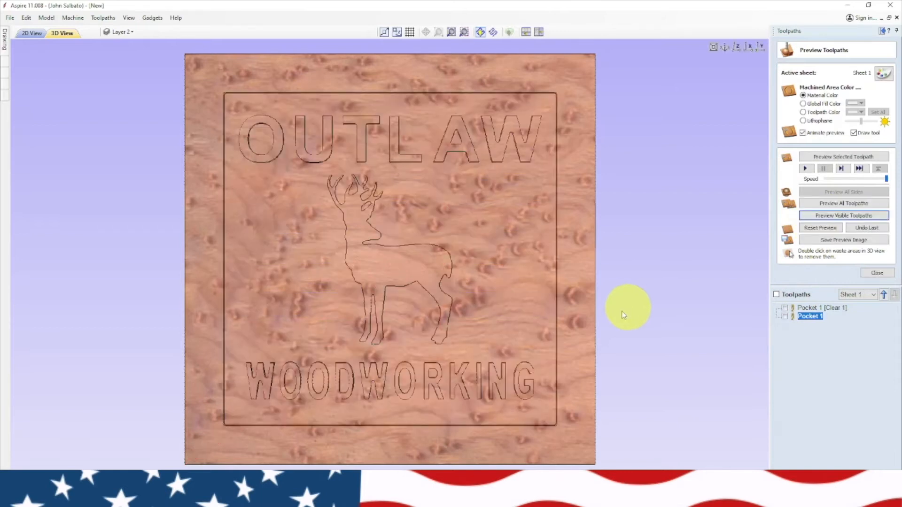
mouse_move(477, 316)
left_mouse_down()
mouse_move(388, 229)
mouse_move(393, 195)
mouse_move(453, 306)
mouse_move(479, 326)
mouse_move(487, 318)
left_mouse_up()
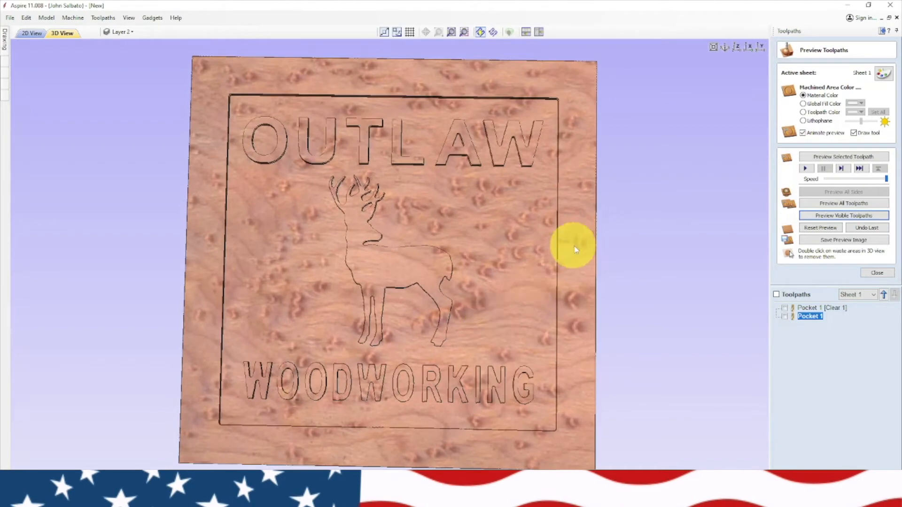
left_click(887, 276)
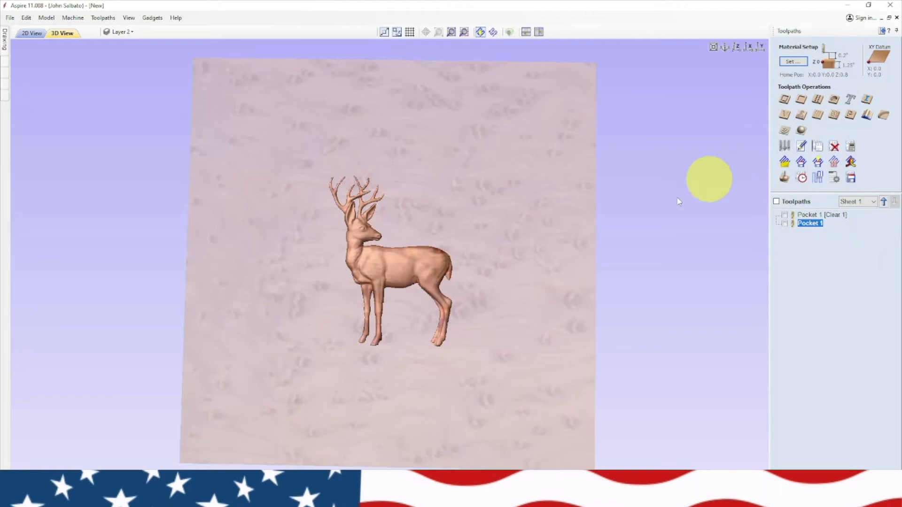
Calculate a 3D roughing toolpath for the deer with the End Mill (RU2075), using the model boundary and 3D raster strategy, and preview the cut.
left_click(22, 34)
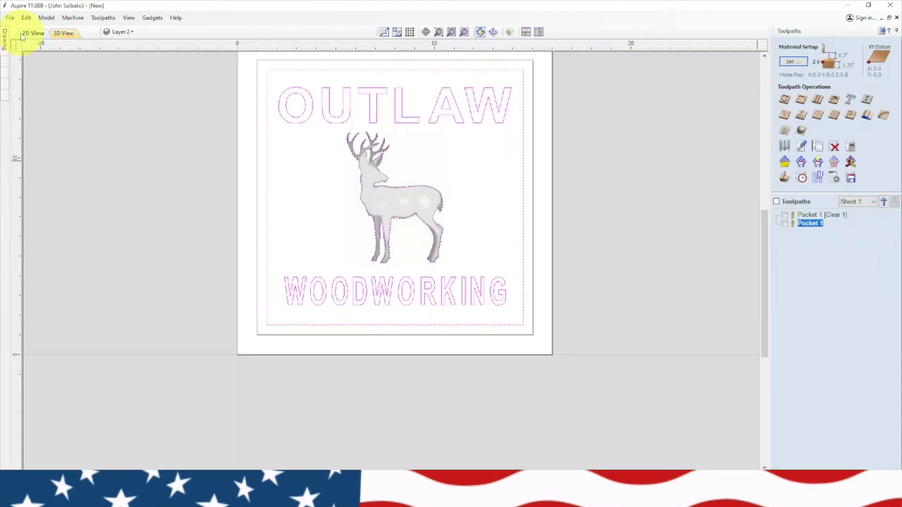
left_click(178, 209)
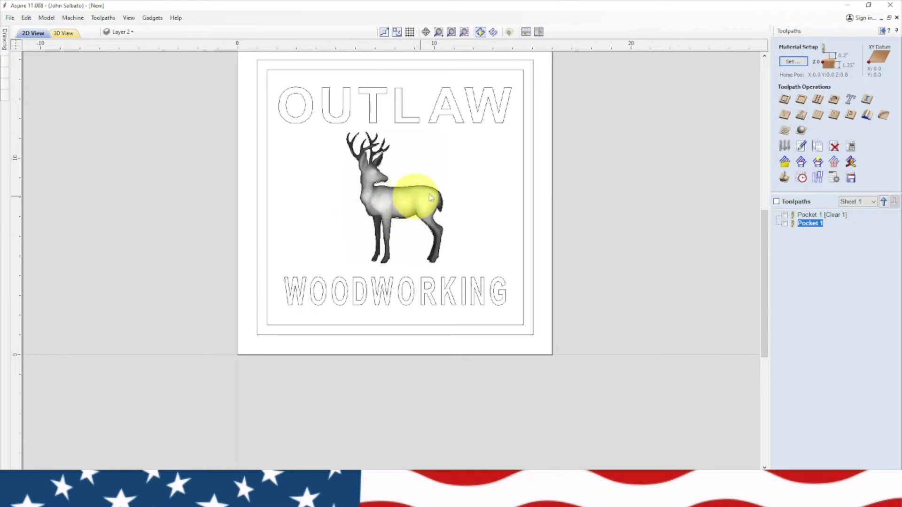
left_click(784, 131)
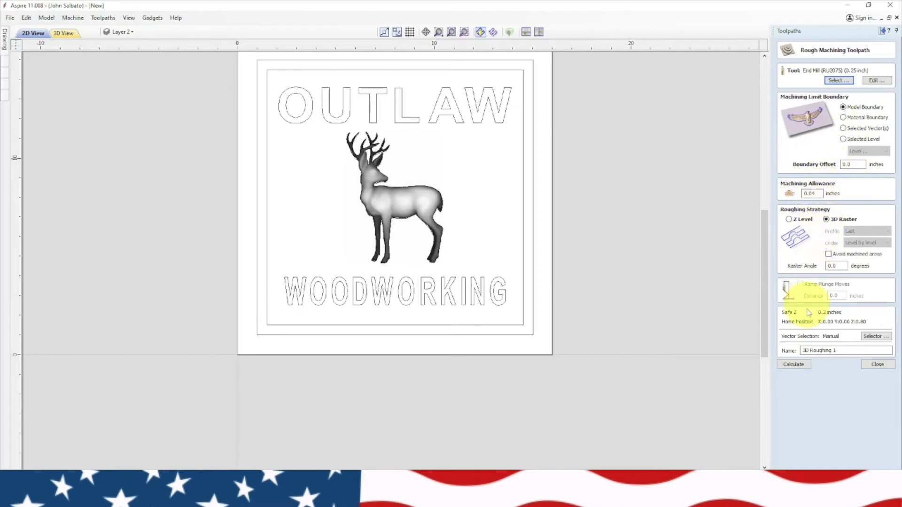
left_click(800, 365)
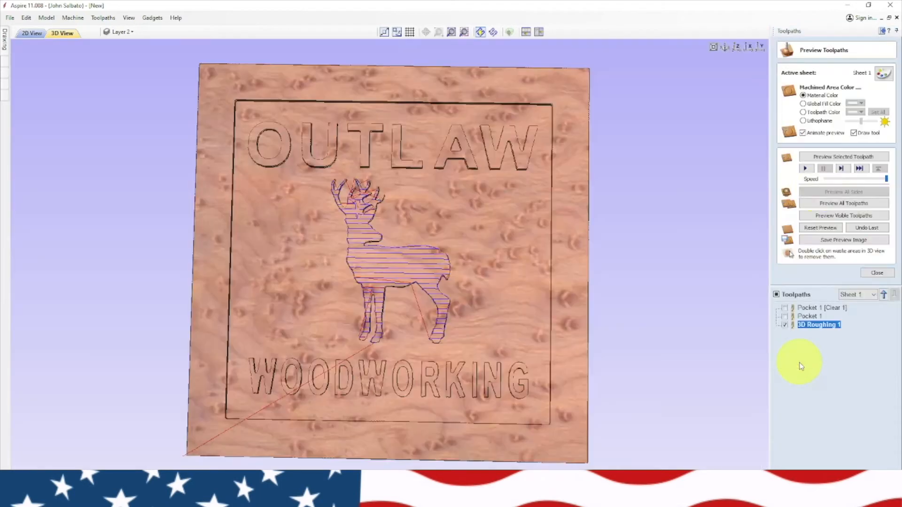
left_click(836, 216)
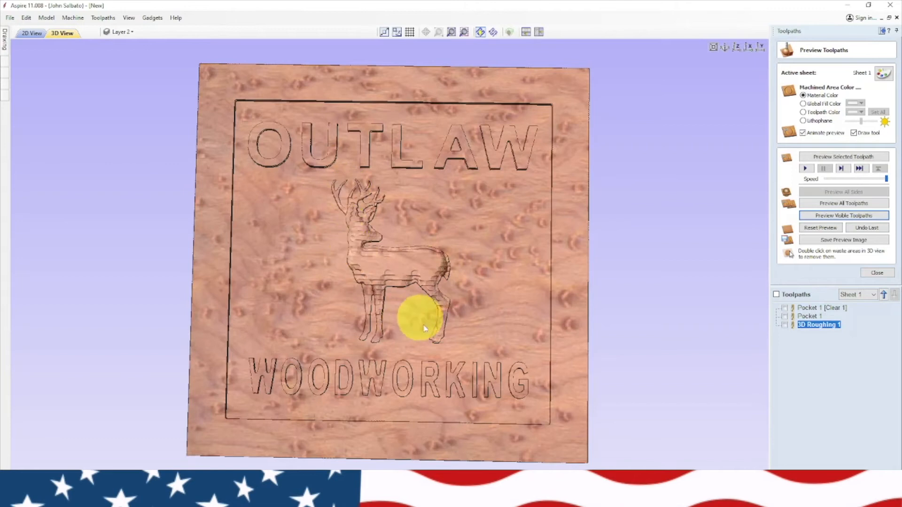
left_click(875, 274)
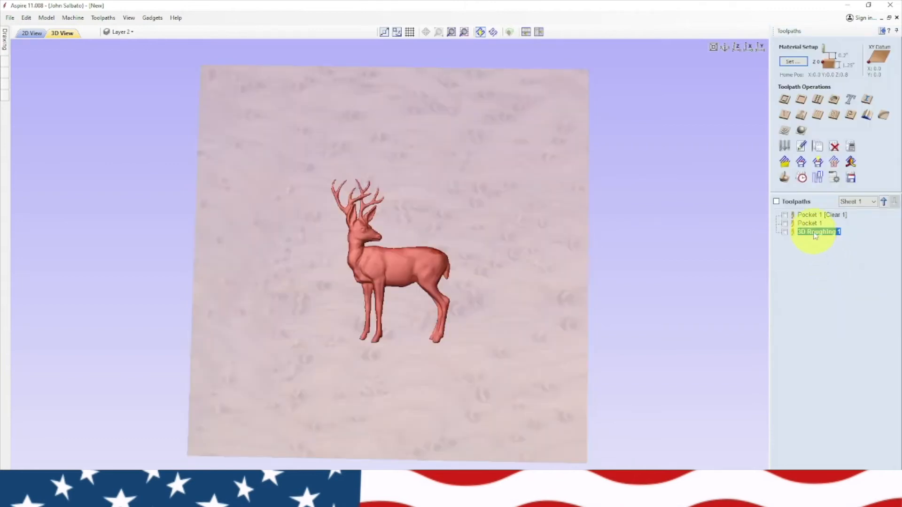
Rename the 3D roughing toolpath as 3D Roughing 1 RU2075 so its name includes the tool number.
mouse_move(815, 236)
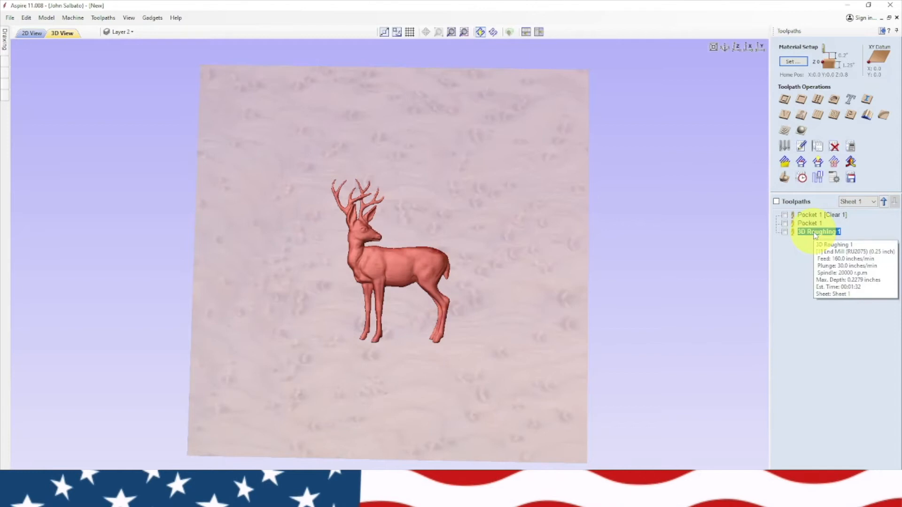
right_click(818, 233)
left_click(779, 279)
mouse_move(833, 233)
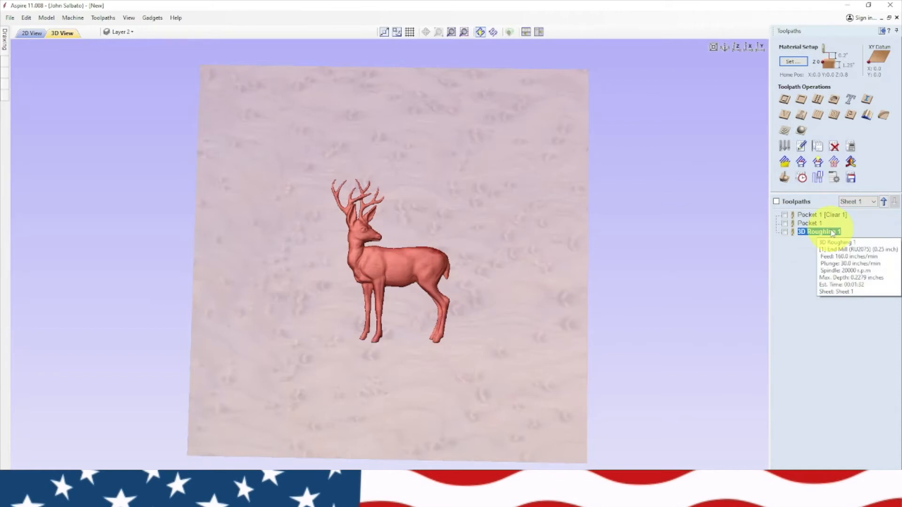
right_click(833, 233)
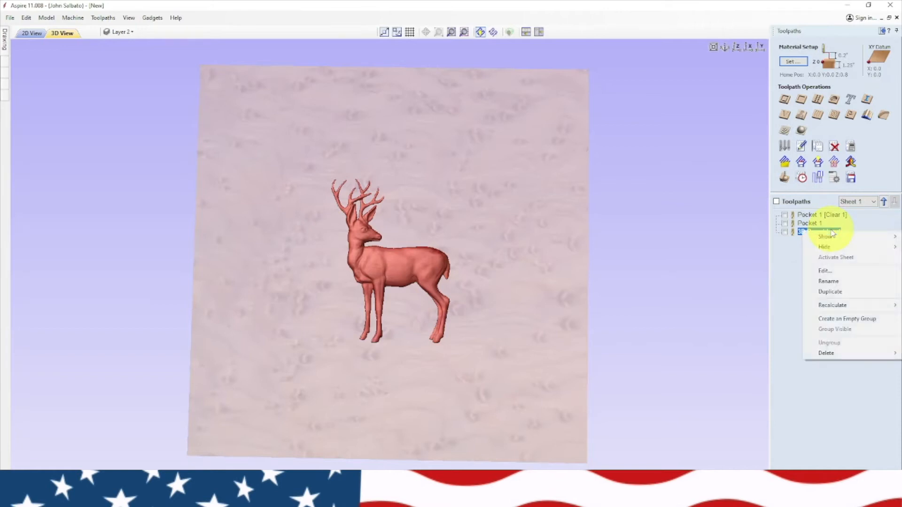
left_click(828, 283)
left_click(841, 232)
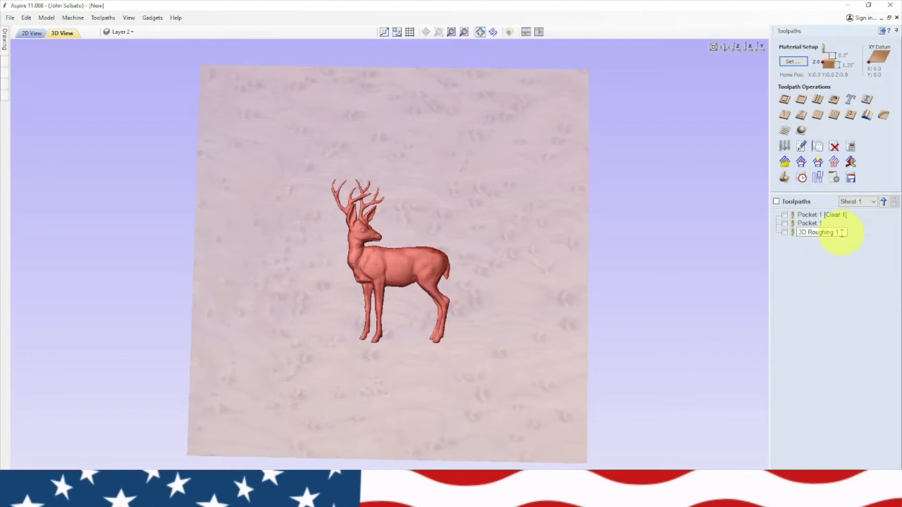
type("RU2075")
key("Return")
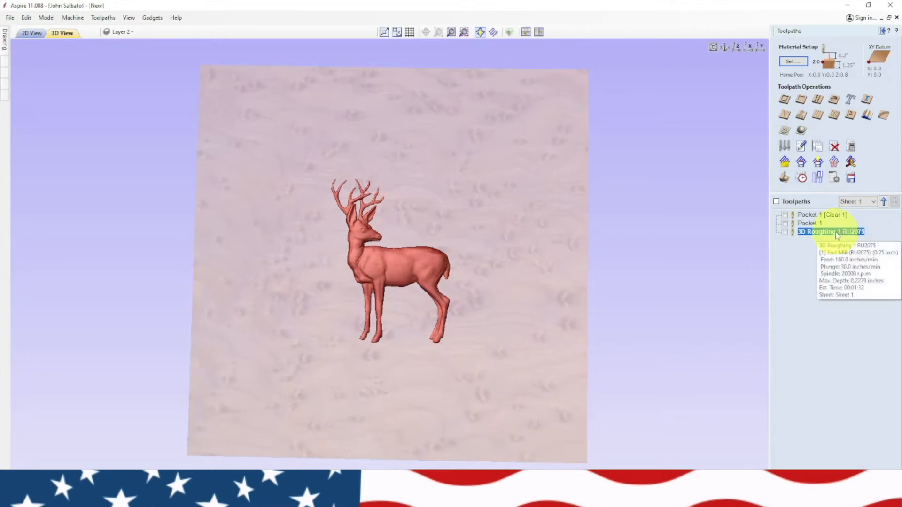
Rename the Pocket 1 toolpath as Pocket 1 RD1600.
left_click(810, 224)
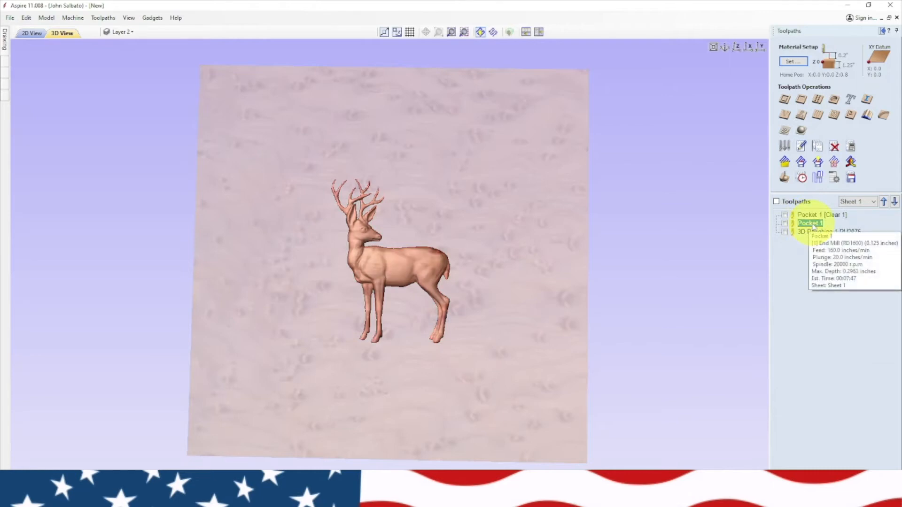
right_click(814, 226)
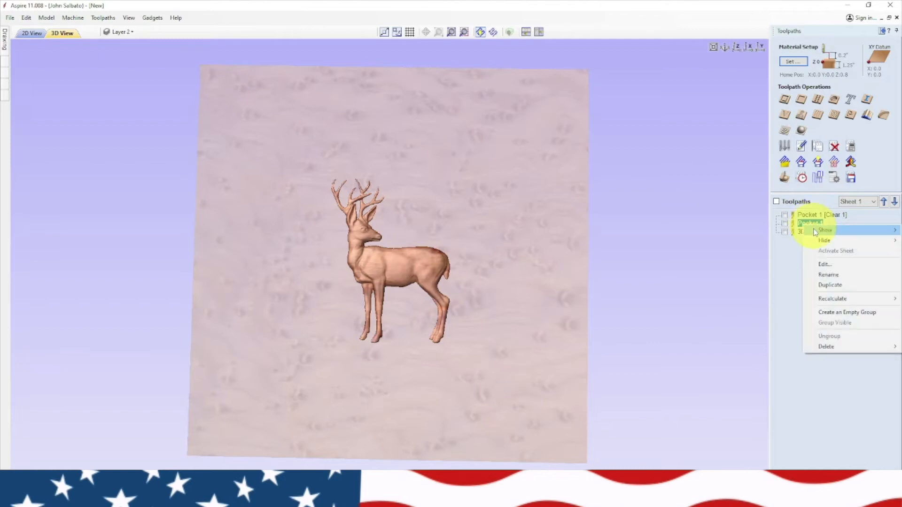
left_click(815, 275)
type("R")
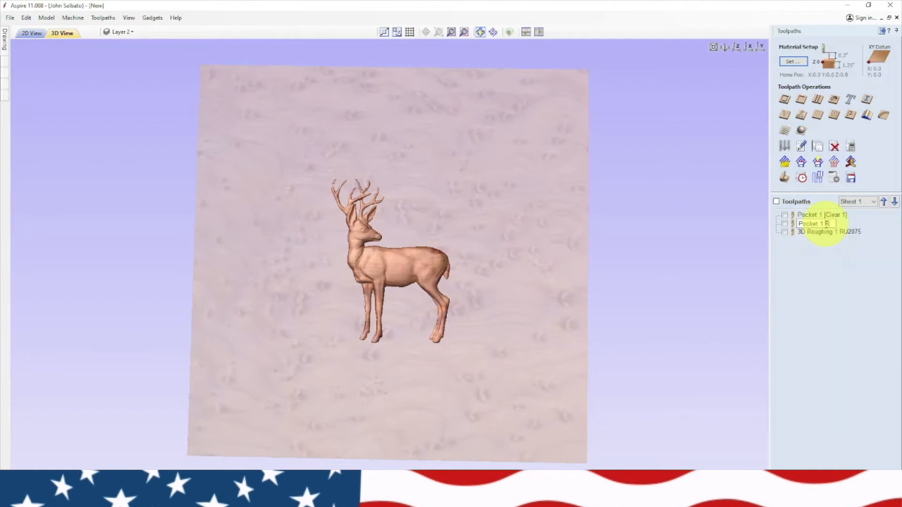
type("D1600")
key("Return")
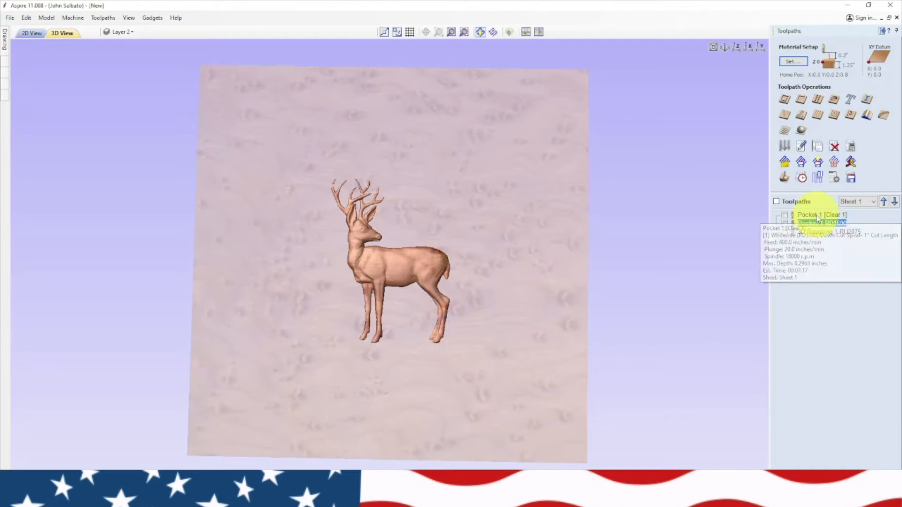
Append RD5100 to the name of the Pocket 1 [Clear 1] toolpath.
right_click(817, 216)
left_click(826, 267)
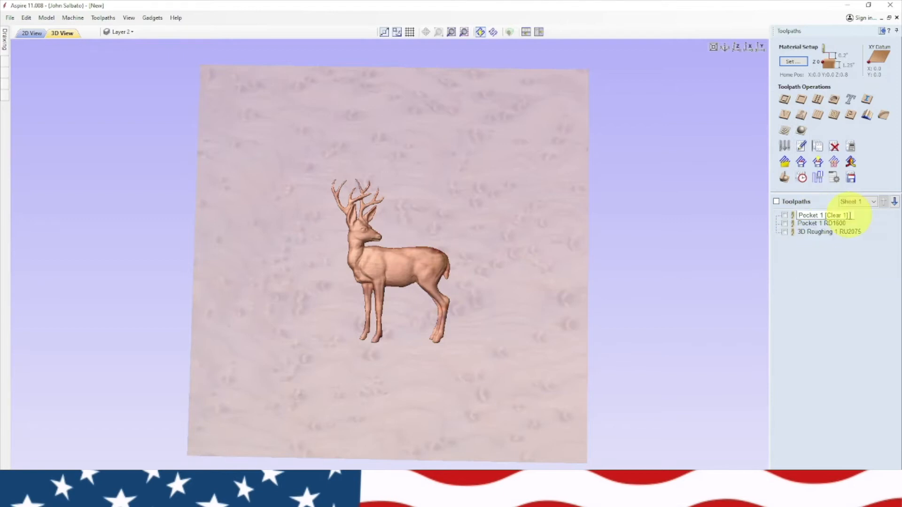
type("RD5100")
key("Return")
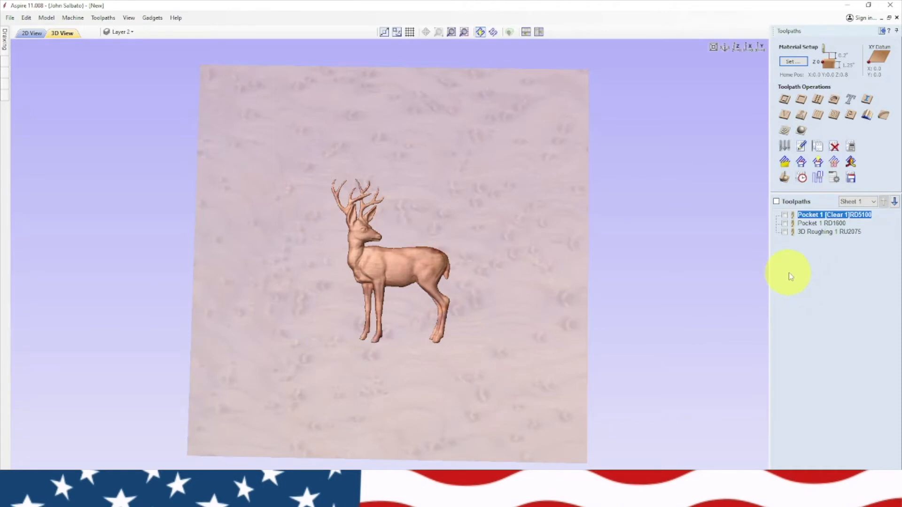
Start a 3D finish toolpath and replace its #46294-K tool with the #46288-K Tapered Ball Nose, 7 Deg Tip 0.0625, 0.25 inches.
left_click(32, 33)
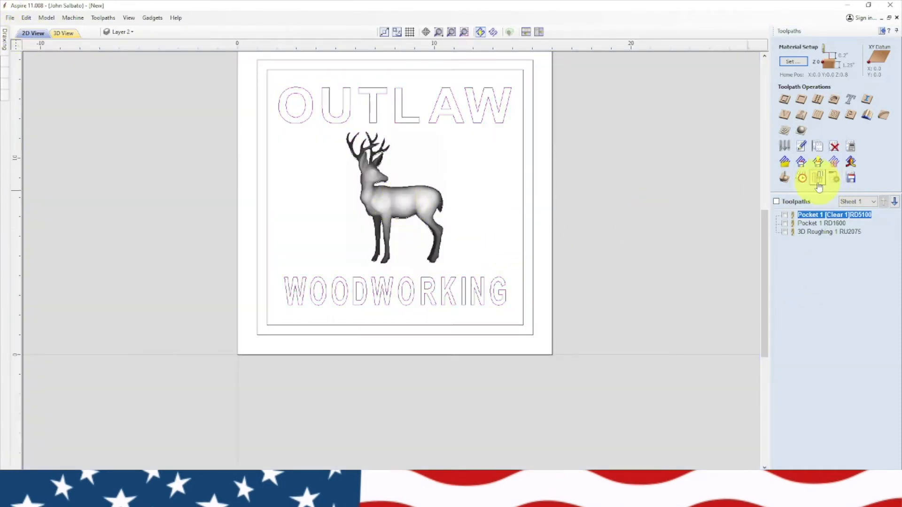
left_click(801, 131)
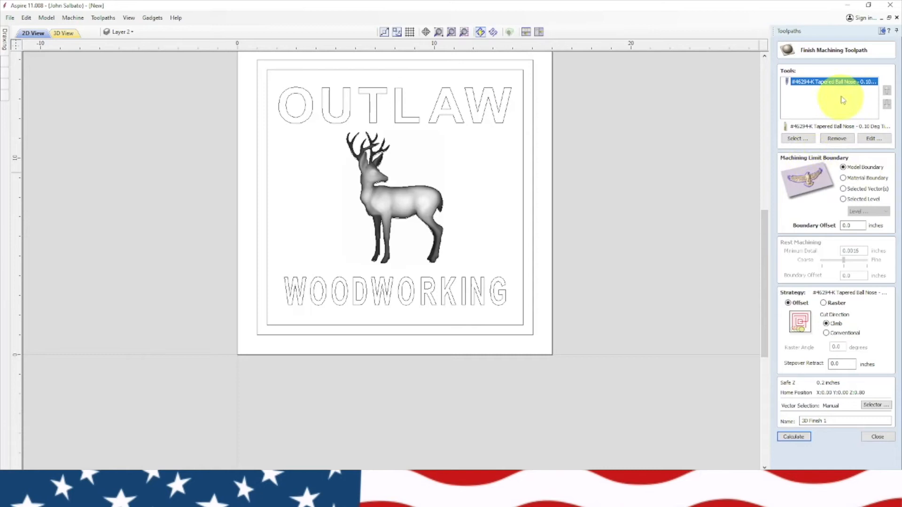
left_click(794, 139)
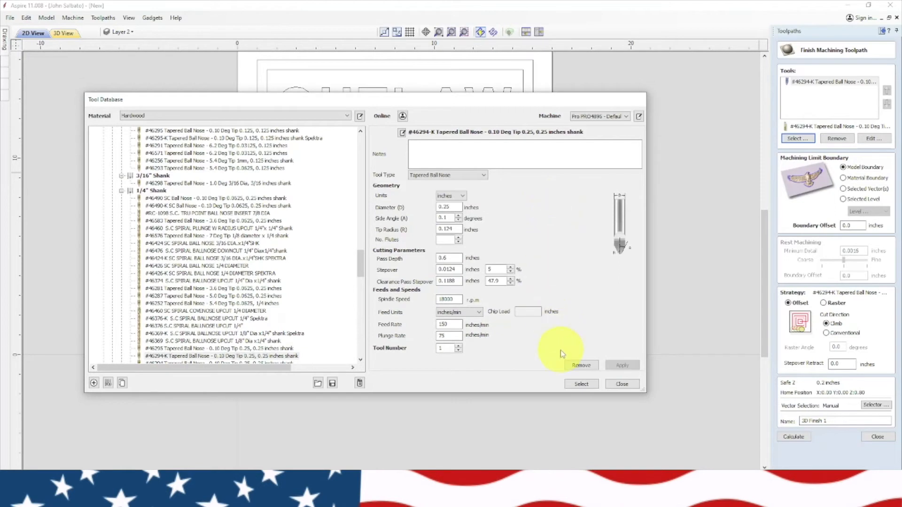
left_click_drag(361, 274, 355, 249)
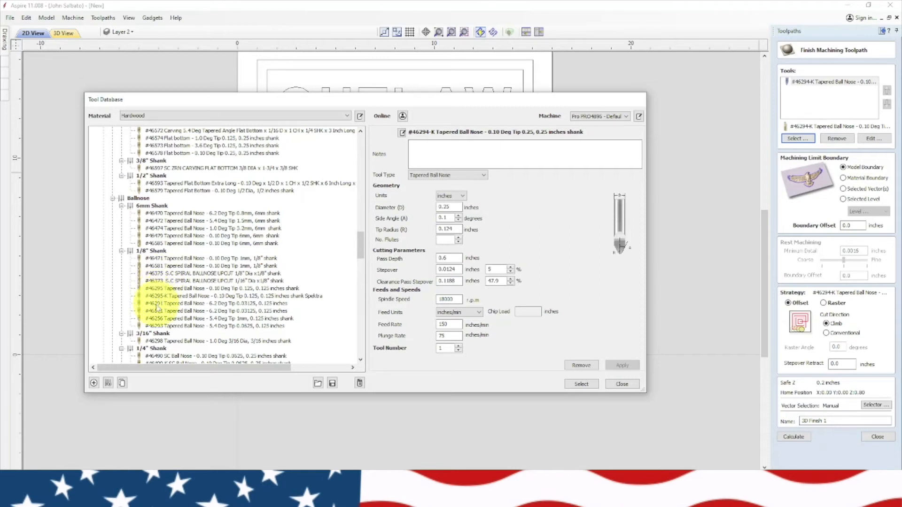
scroll(357, 249, "down", 2)
left_click_drag(356, 255, 354, 275)
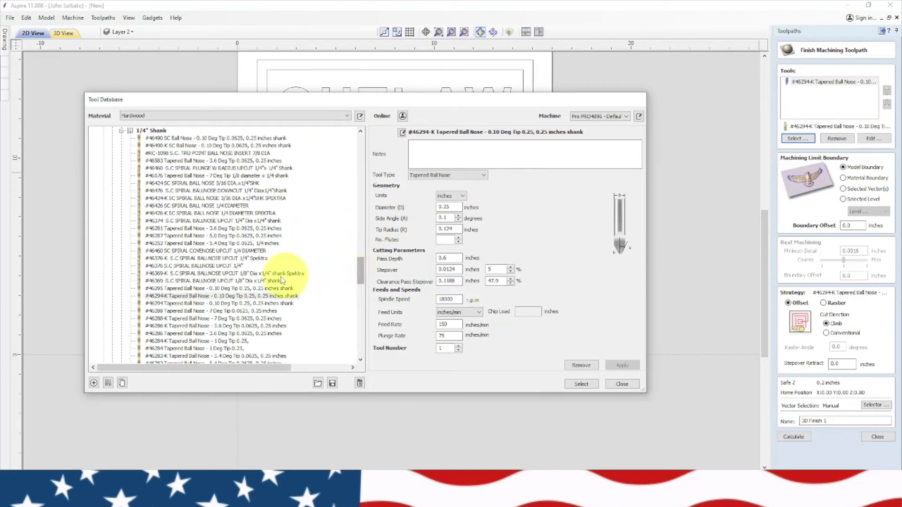
left_click(171, 320)
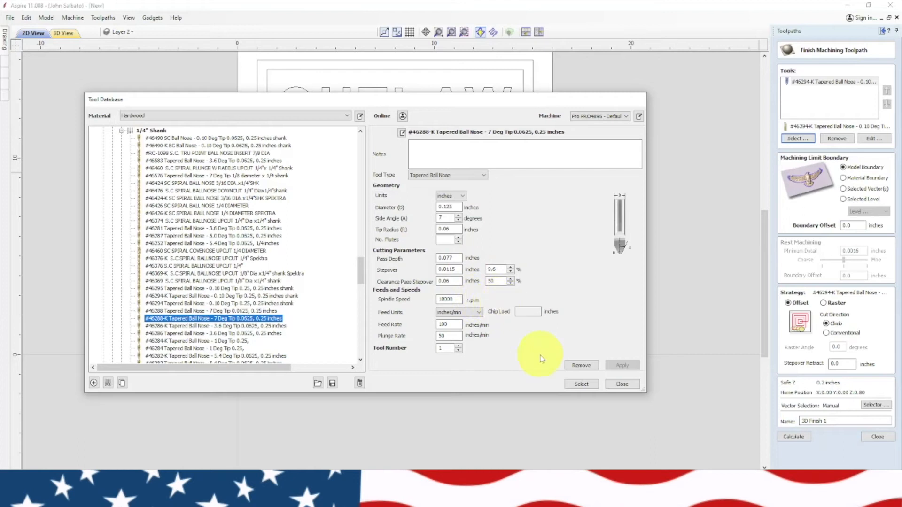
left_click(580, 385)
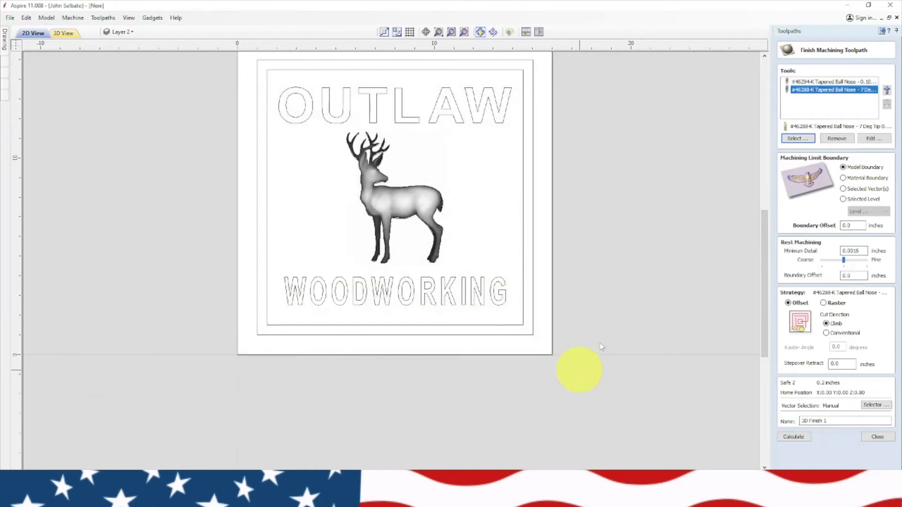
left_click(830, 82)
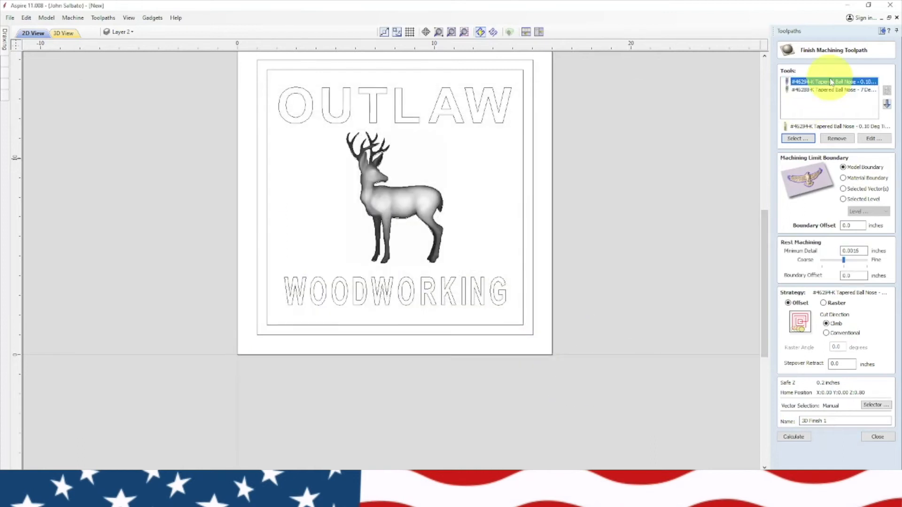
left_click(836, 138)
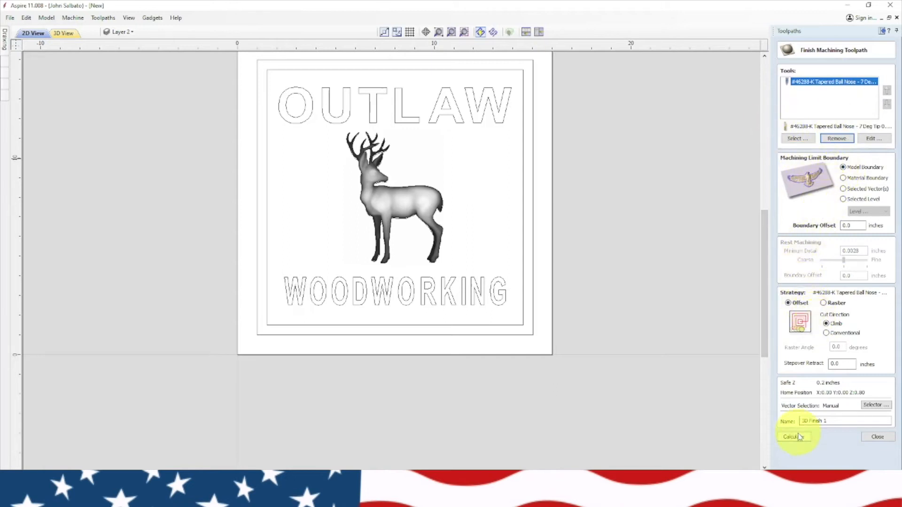
Name the finish toolpath 3D Finish 1 46288, calculate it with the offset strategy and preview the cut on the deer.
left_click(834, 420)
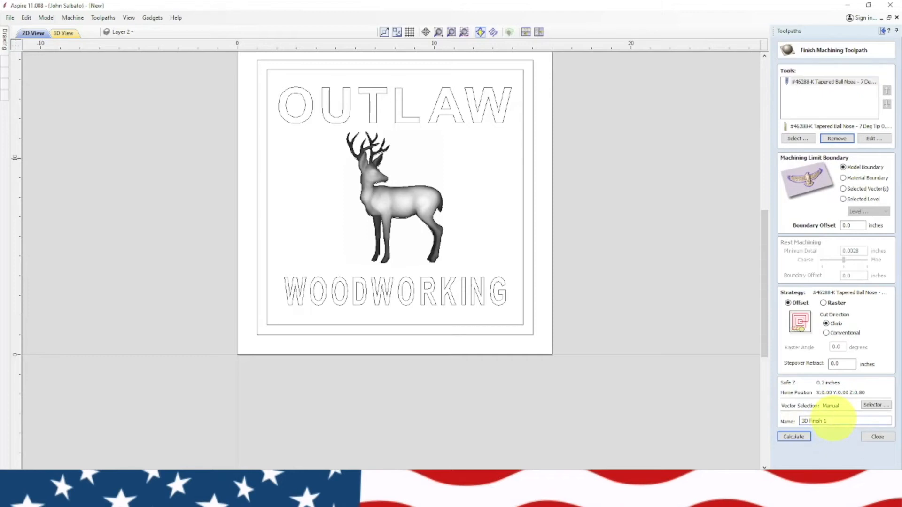
type("46288")
left_click(801, 437)
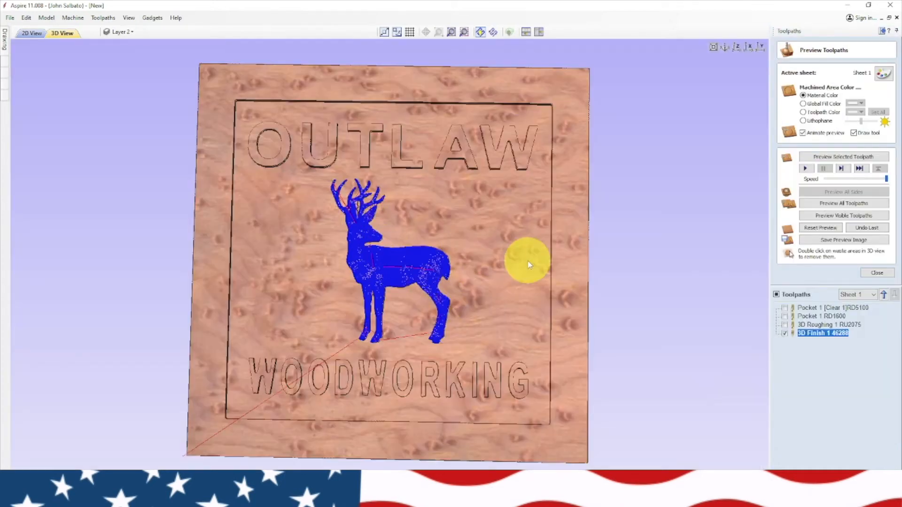
left_click(835, 217)
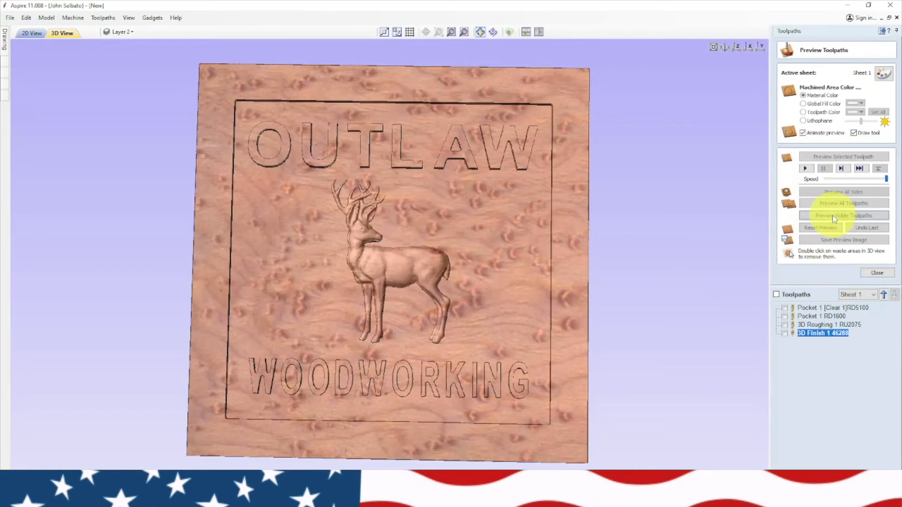
Examine the simulated deer relief, lettering and pocket from several angles and distances, and close the preview.
left_click_drag(600, 256, 307, 281)
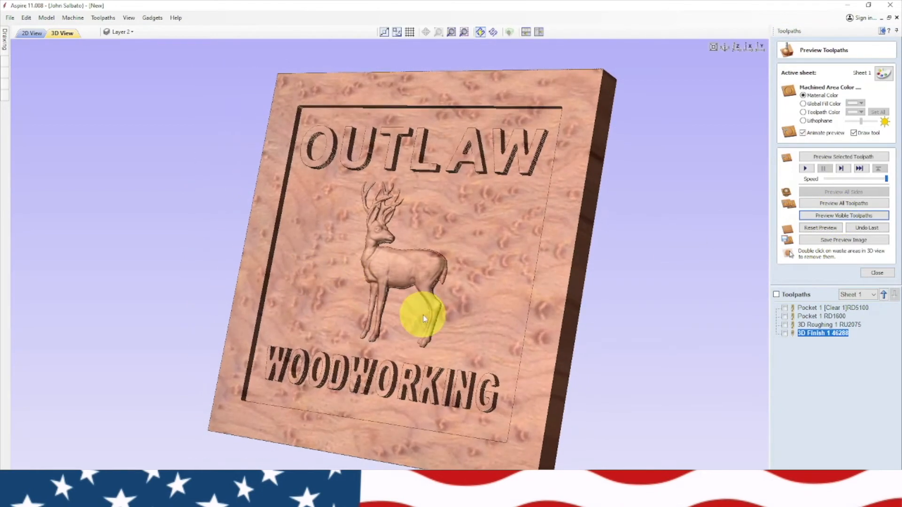
scroll(423, 313, "up", 5)
left_click_drag(450, 300, 210, 145)
scroll(387, 258, "down", 10)
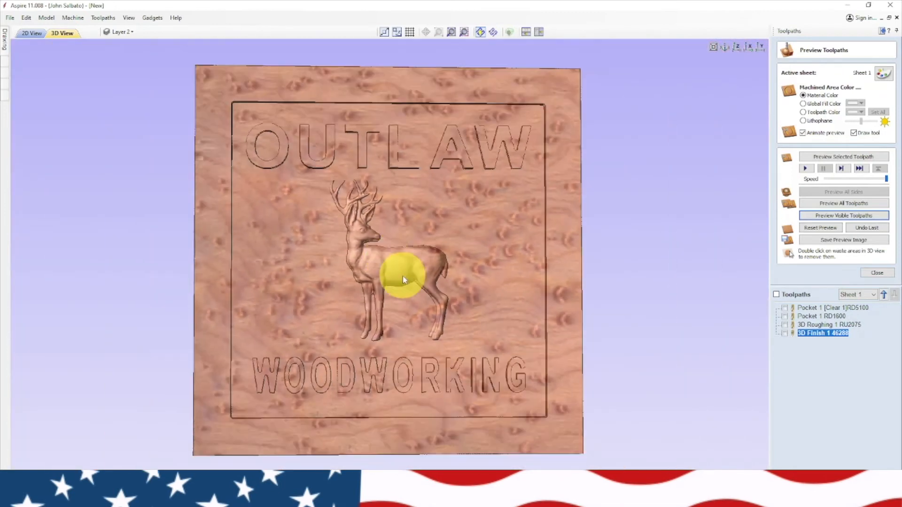
scroll(421, 407, "up", 5)
left_click_drag(348, 306, 461, 316)
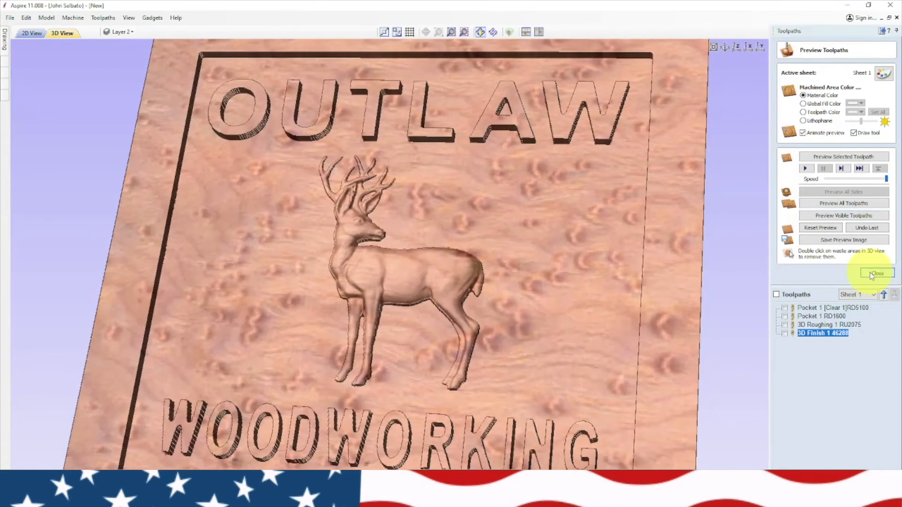
left_click(872, 273)
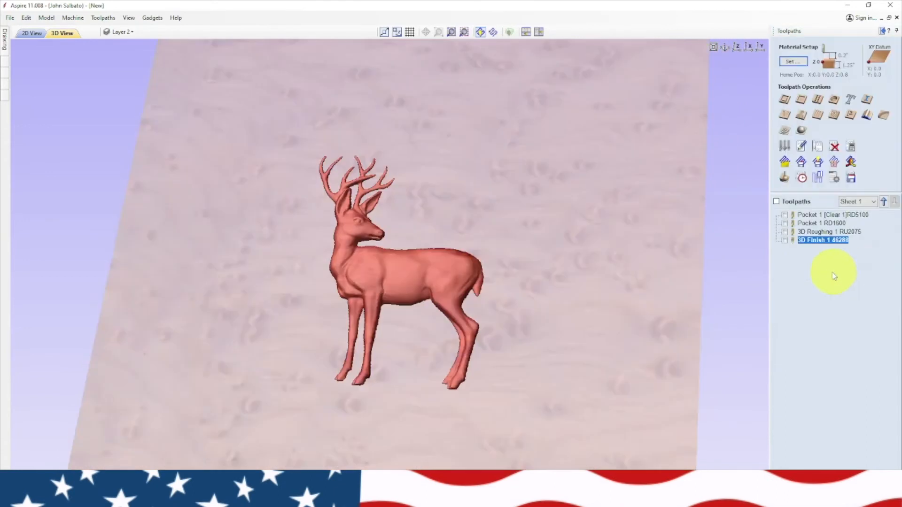
Show all the toolpaths together, and close the sign file with its changes saved.
left_click(776, 201)
left_click(896, 18)
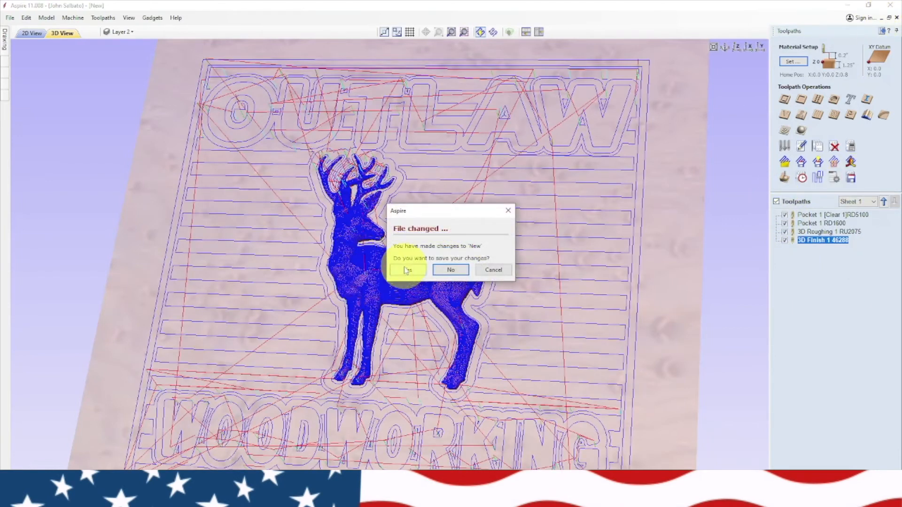
left_click(407, 271)
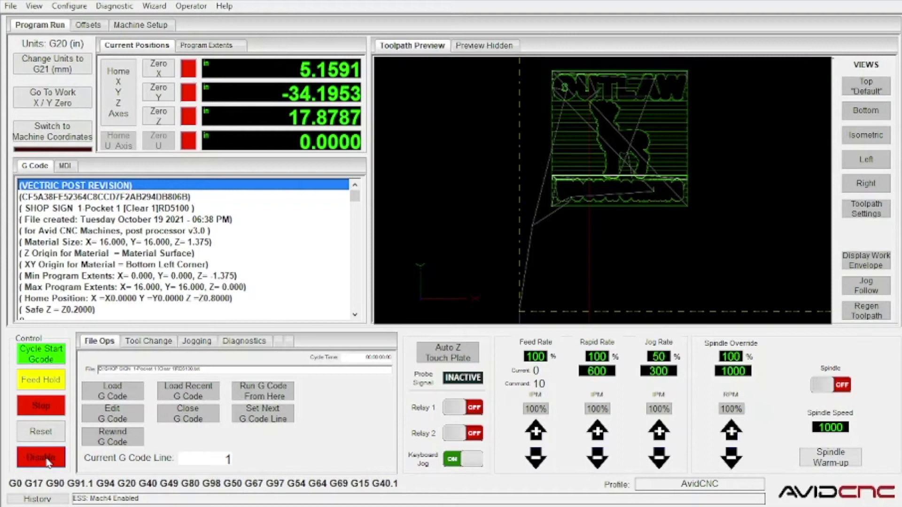
Home the X, Y and Z axes, and probe the stock's lower-left corner with a tool diameter of 0.5 in.
left_click(112, 110)
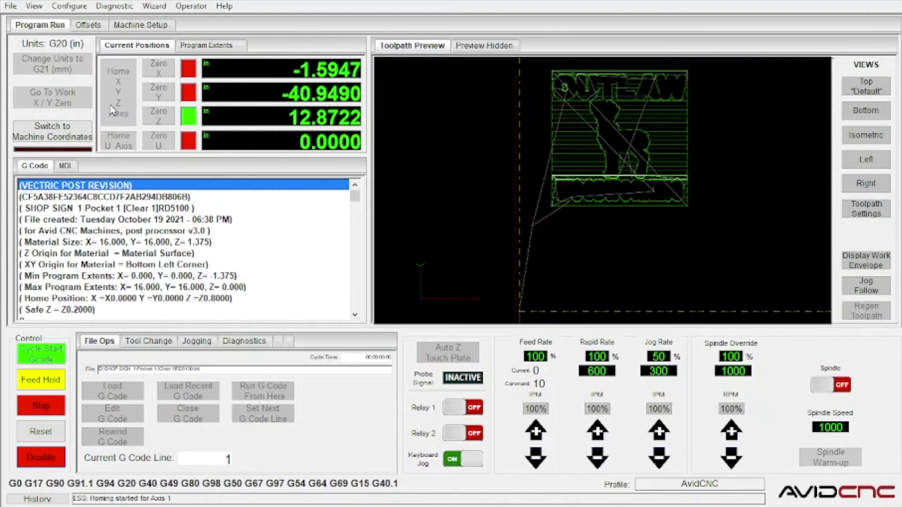
left_click(554, 263)
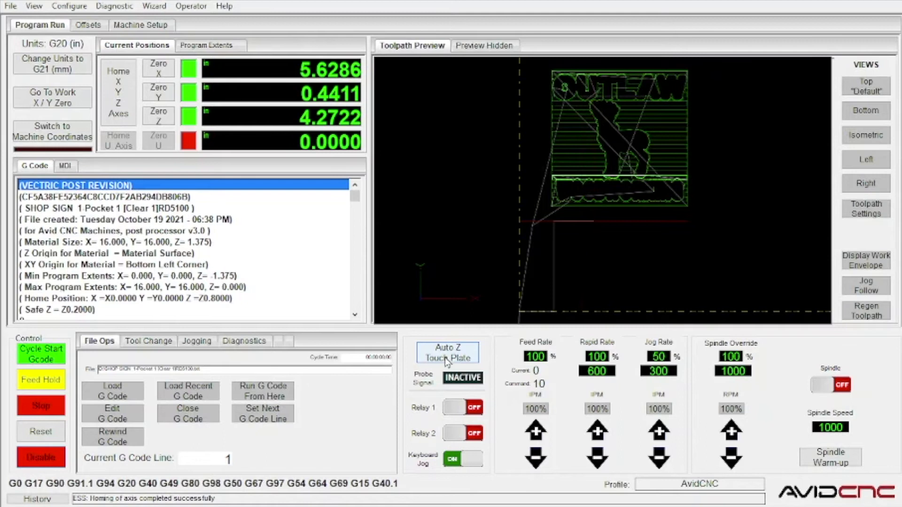
left_click(446, 359)
type(".5")
left_click(371, 350)
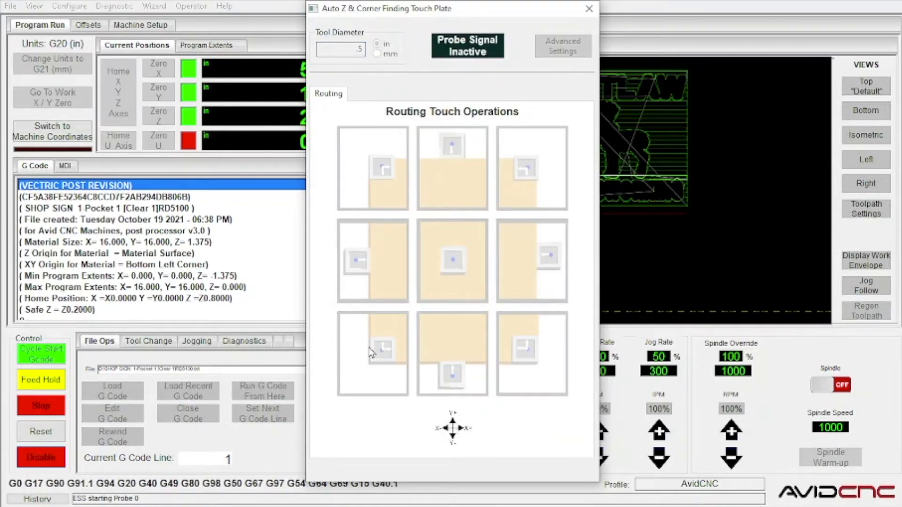
left_click(479, 250)
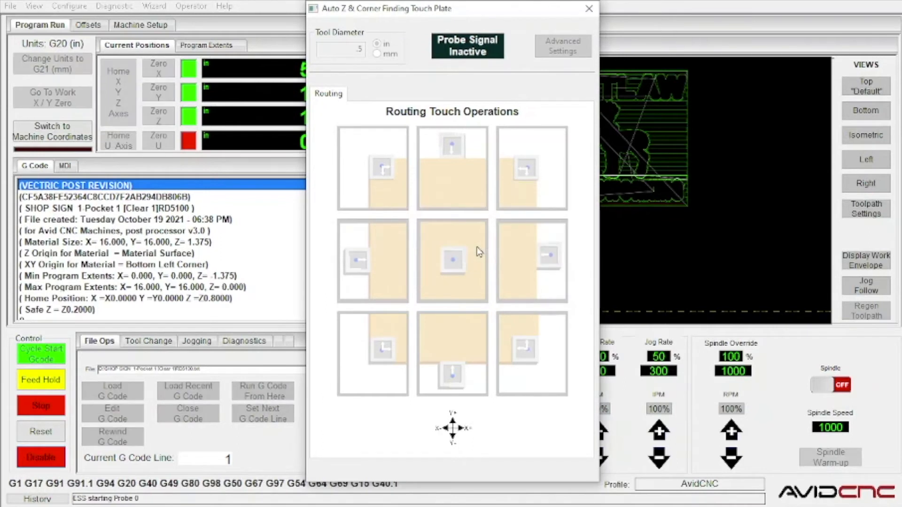
left_click(479, 250)
Run the spindle warm-up procedure and start cutting the SHOP SIGN 1-Pocket 1 [Clear 1] RD5100 program.
left_click(830, 457)
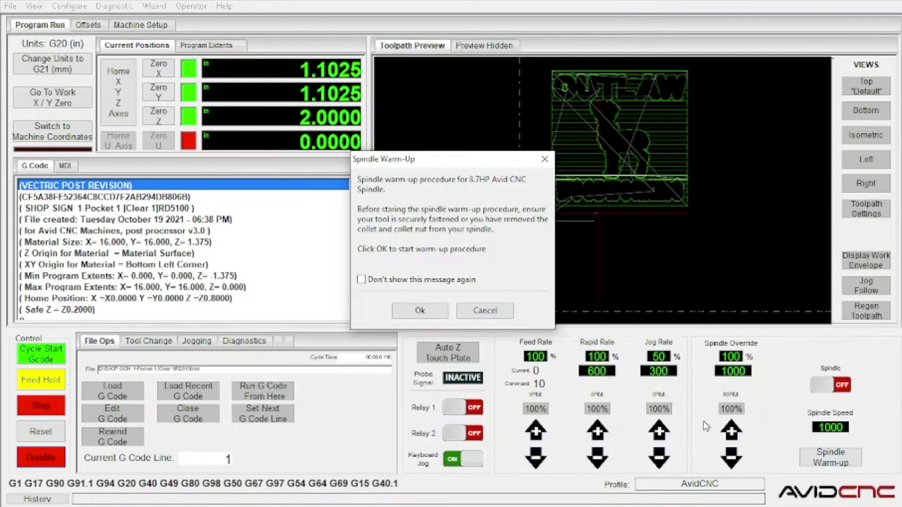
left_click(419, 310)
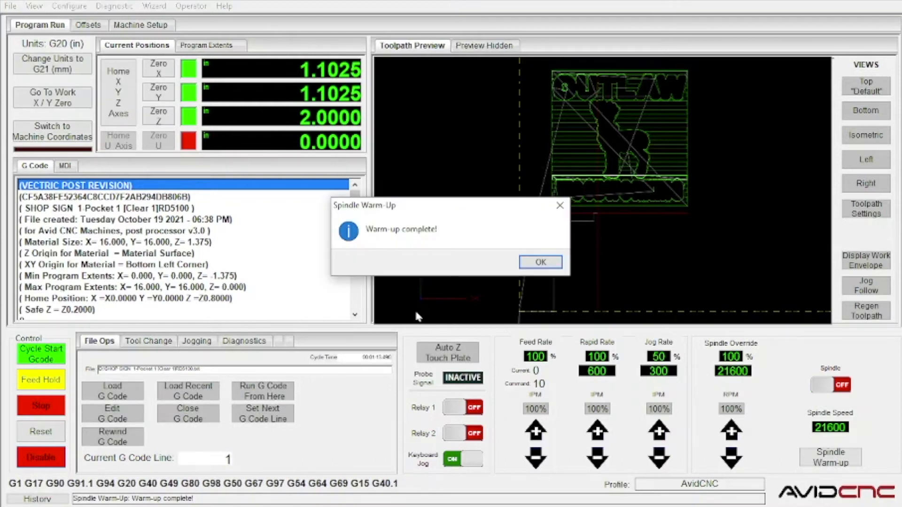
left_click(540, 262)
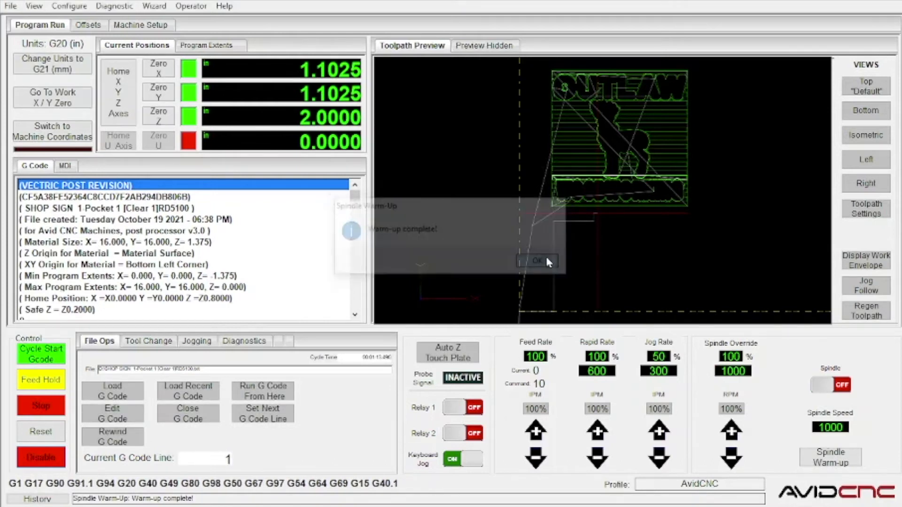
left_click(197, 340)
left_click(41, 355)
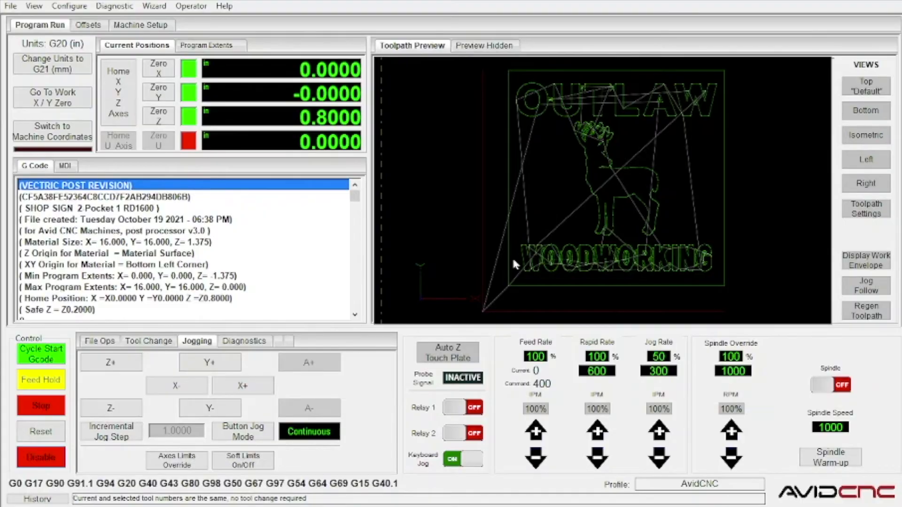
Raise the Z axis and probe the stock's lower-left corner with a 0.125 in tool diameter for the Pocket 1 RD1600 program.
key("Page_Up")
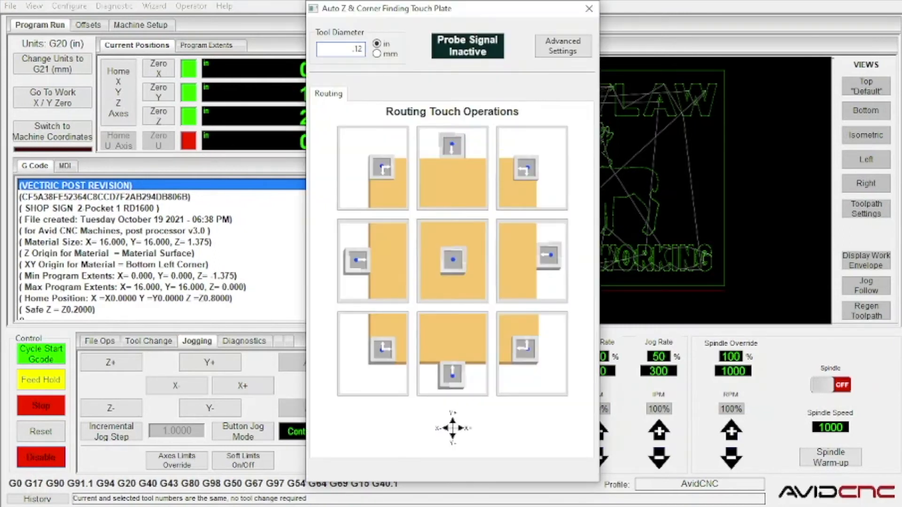
type("5")
left_click(360, 351)
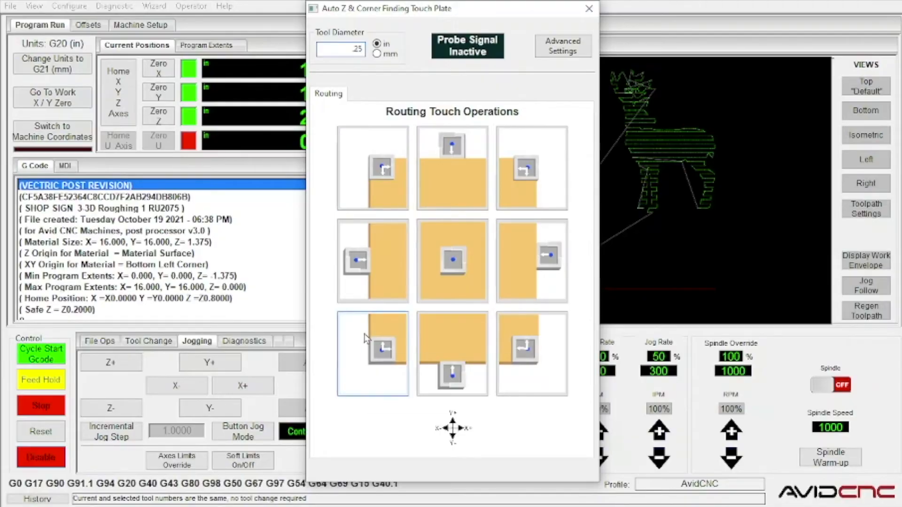
Probe the stock's lower-left corner with the 0.25 in tool for 3D Roughing 1 RU2075, accepting the Y and X flute alignments.
left_click(365, 349)
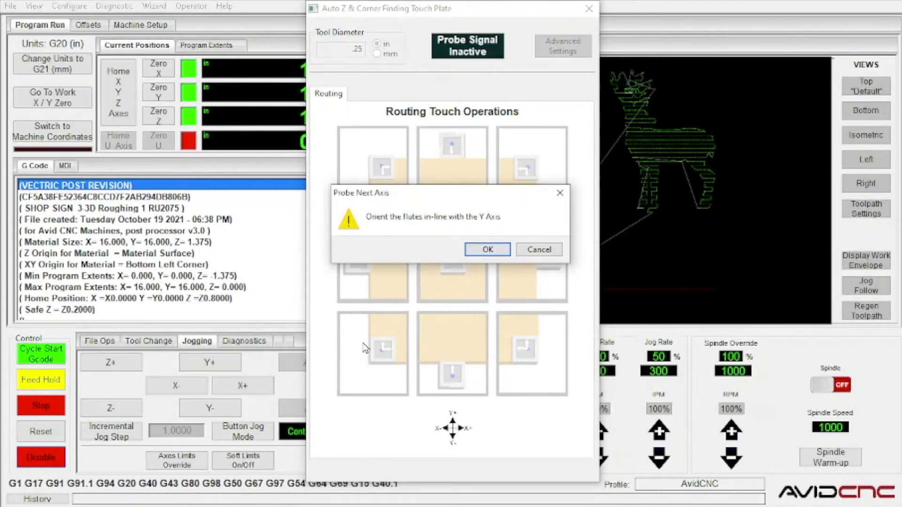
left_click(488, 249)
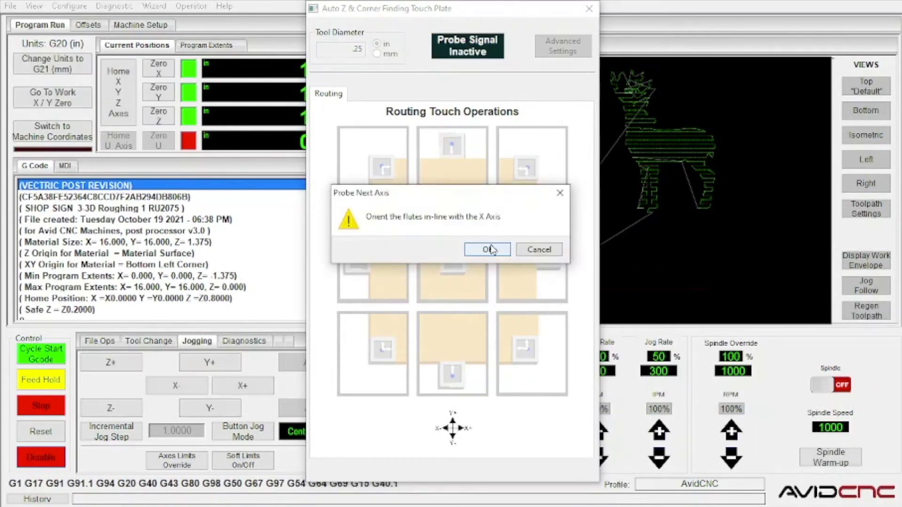
left_click(487, 250)
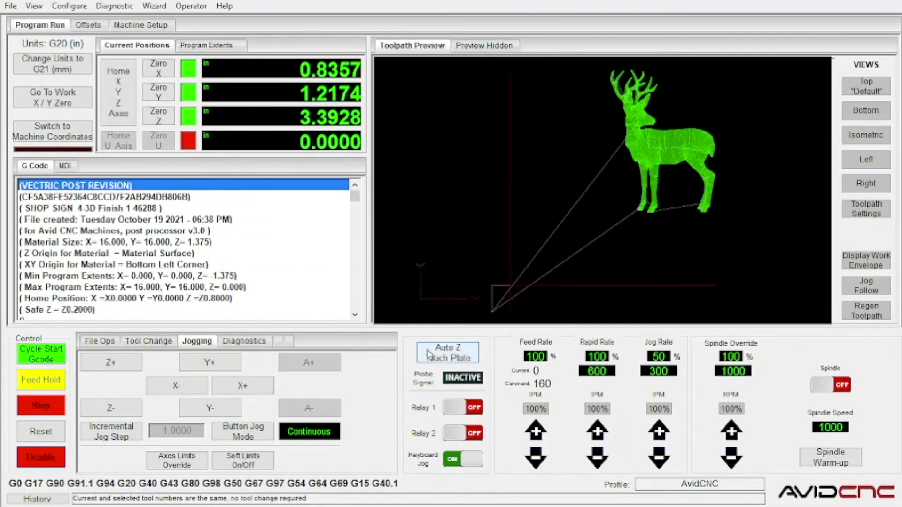
Set the touch-plate tool diameter to 0.125 in and probe the stock's lower-left corner for the 3D Finish 1 46288 program.
left_click(447, 352)
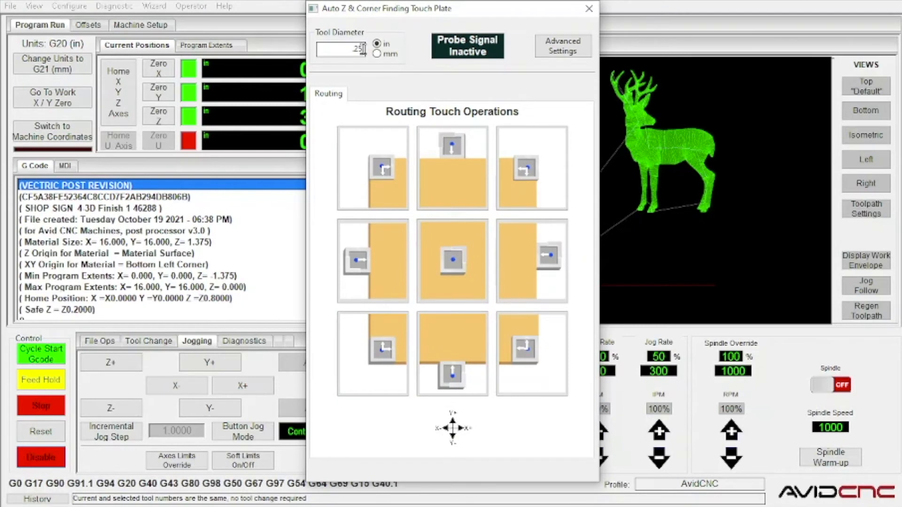
right_click(363, 48)
left_click(375, 86)
left_click(363, 50)
key("BackSpace")
key("BackSpace")
key("BackSpace")
type(".125")
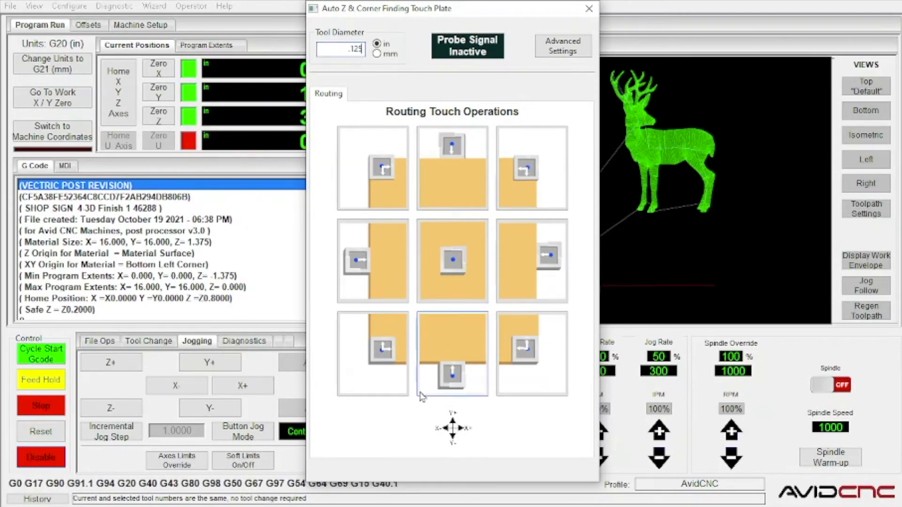
left_click(367, 387)
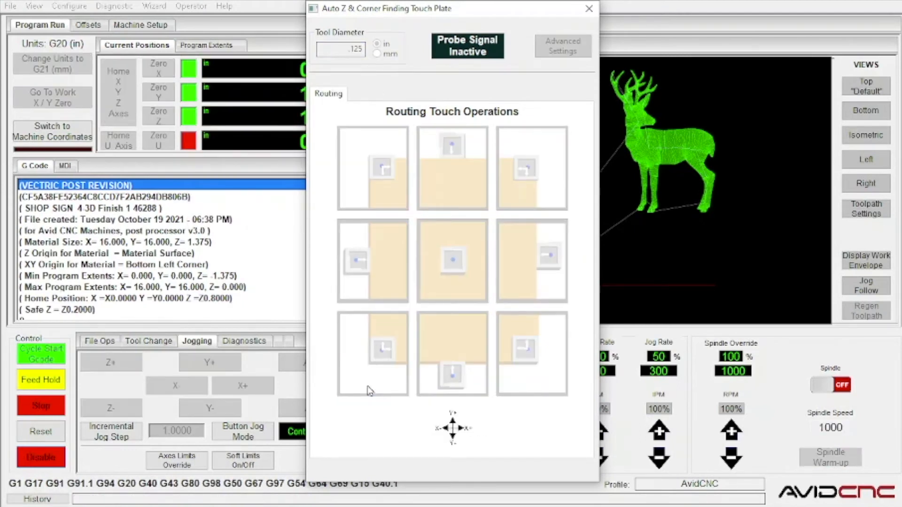
left_click(378, 360)
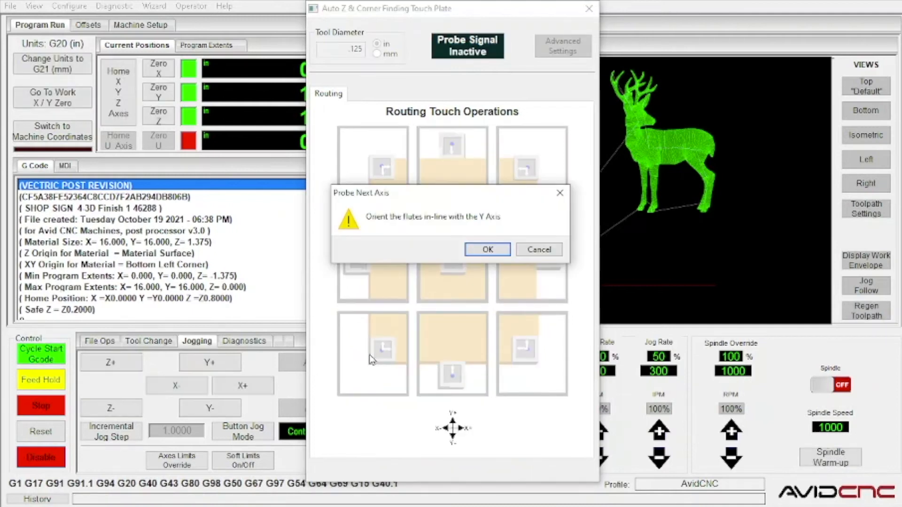
left_click(475, 252)
left_click(478, 251)
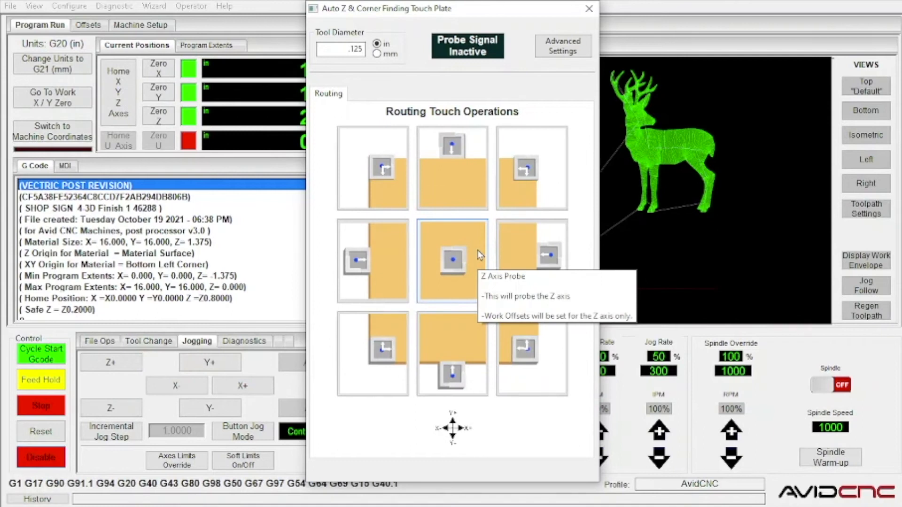